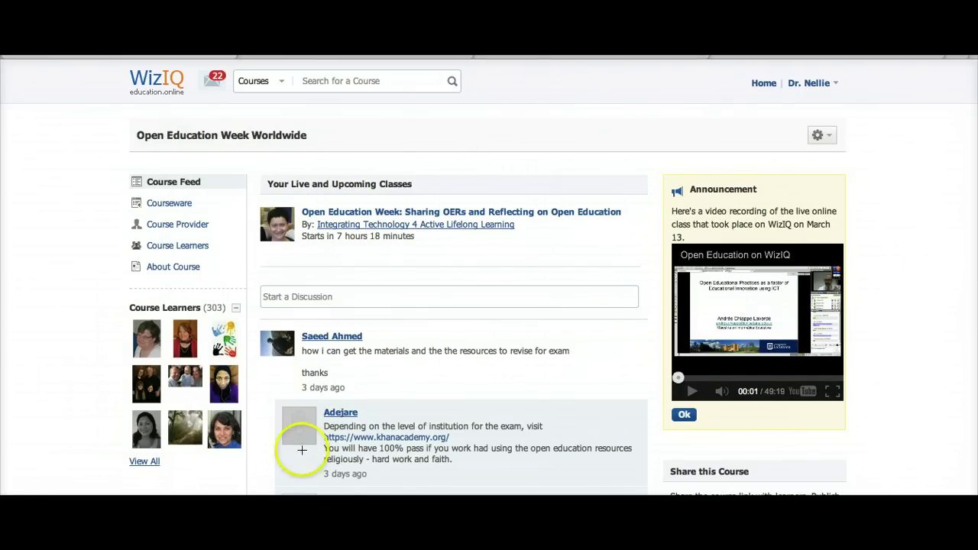
Copy the course's share URL from the Share this Course section
{"action": "scroll", "coordinate": [635, 372], "scroll_direction": "down", "scroll_amount": 1}
{"action": "scroll", "coordinate": [717, 372], "scroll_direction": "down", "scroll_amount": 8}
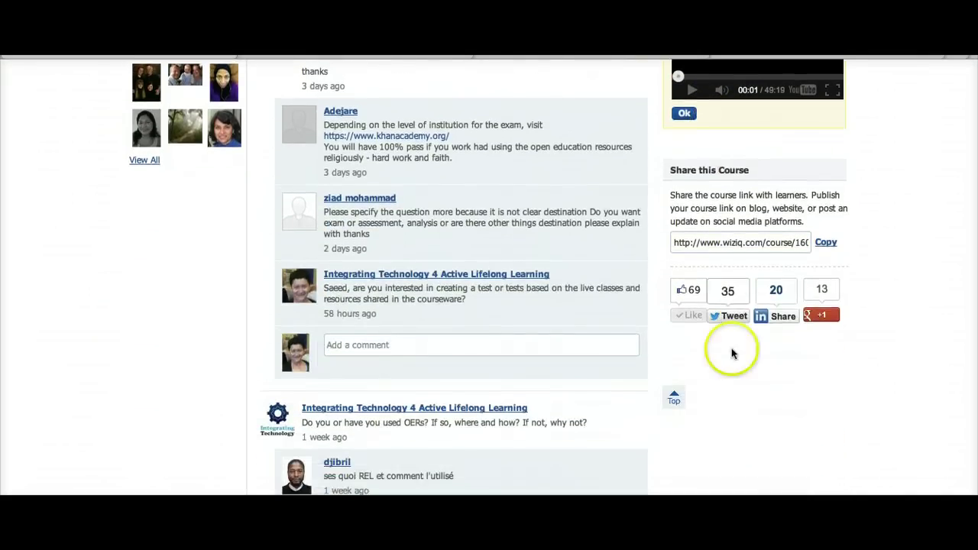
{"action": "left_click", "coordinate": [823, 242]}
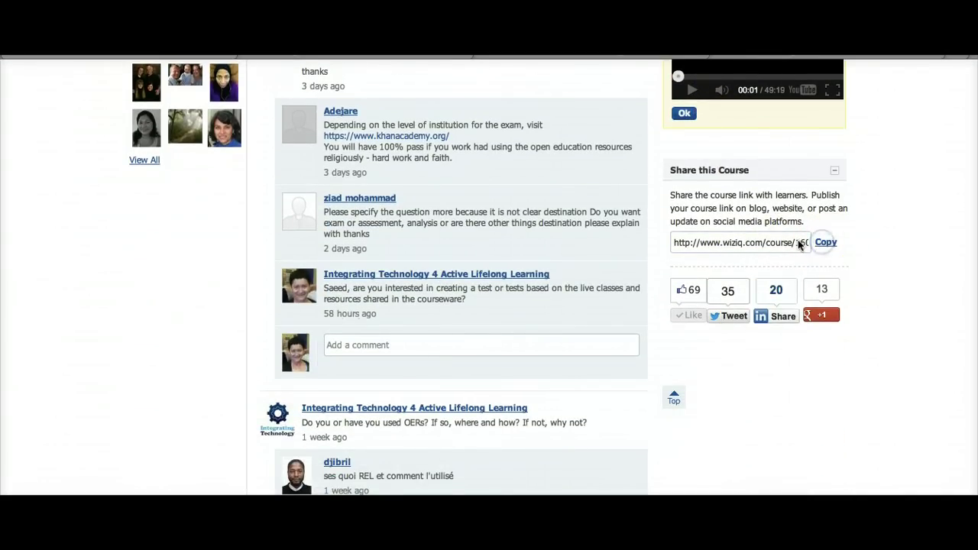
{"action": "left_click", "coordinate": [825, 244]}
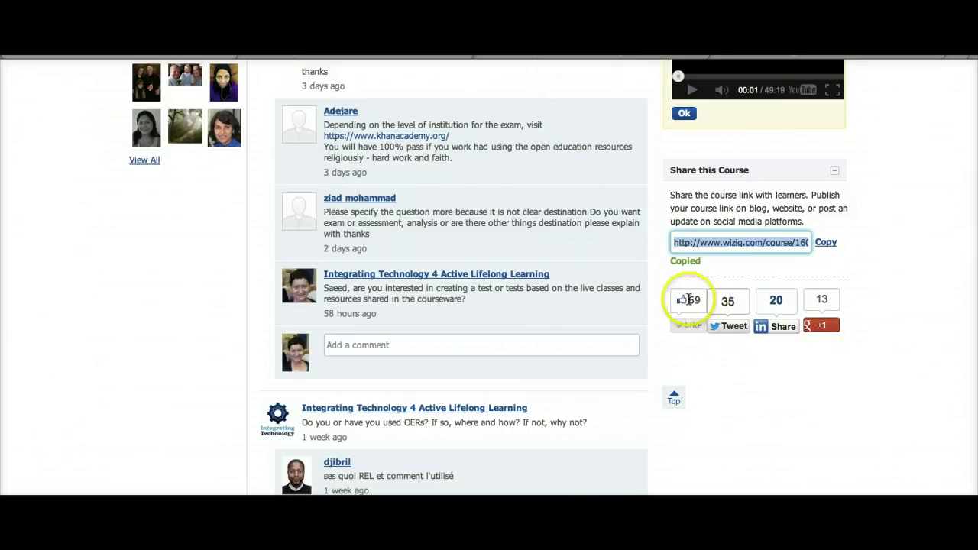
Recommend the Open Education Week Worldwide course publicly on Google+ with +1 and Share
{"action": "mouse_move", "coordinate": [818, 330]}
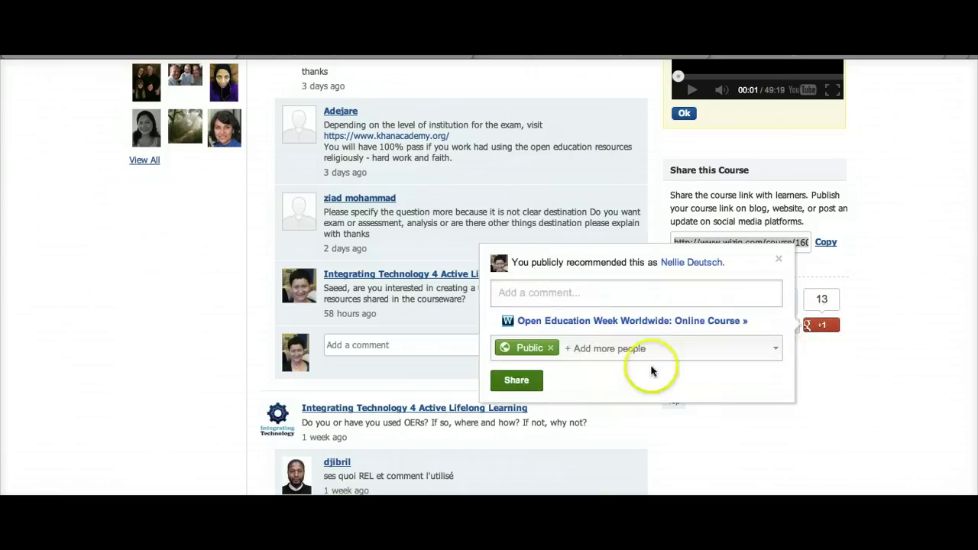
{"action": "left_click", "coordinate": [517, 380]}
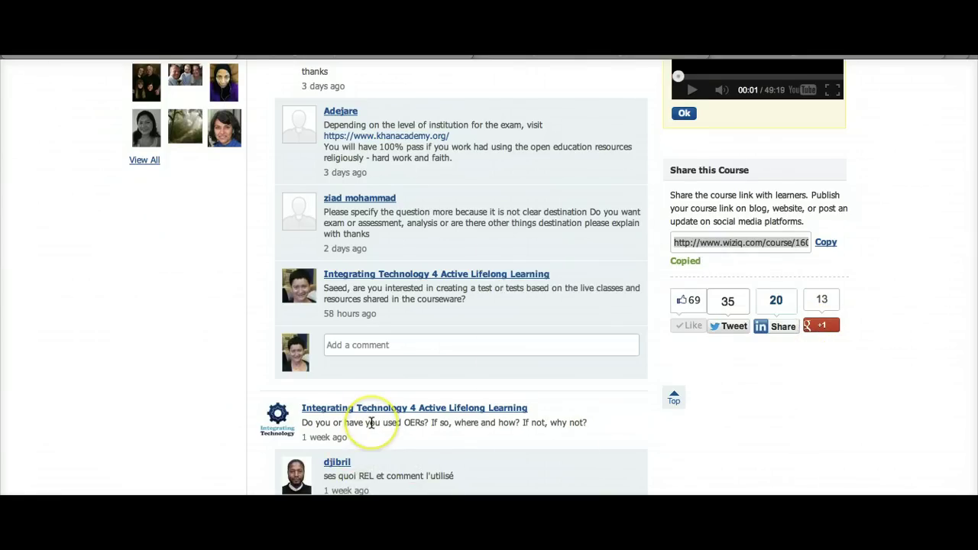
{"action": "scroll", "coordinate": [371, 424], "scroll_direction": "up", "scroll_amount": 2}
Point red arrows at Course Learners and About Course, then clear the annotations
{"action": "scroll", "coordinate": [371, 423], "scroll_direction": "up", "scroll_amount": 6}
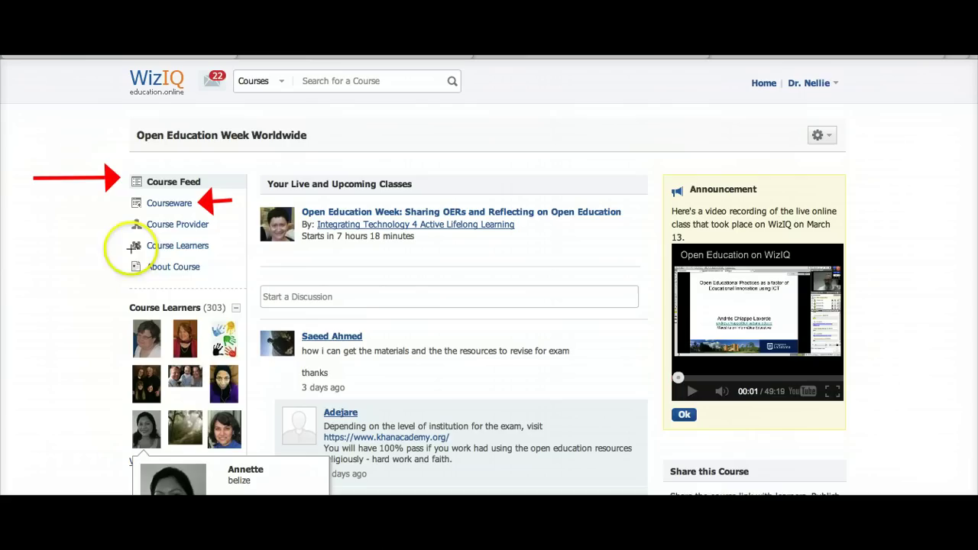
{"action": "left_click_drag", "start_coordinate": [76, 242], "coordinate": [89, 240]}
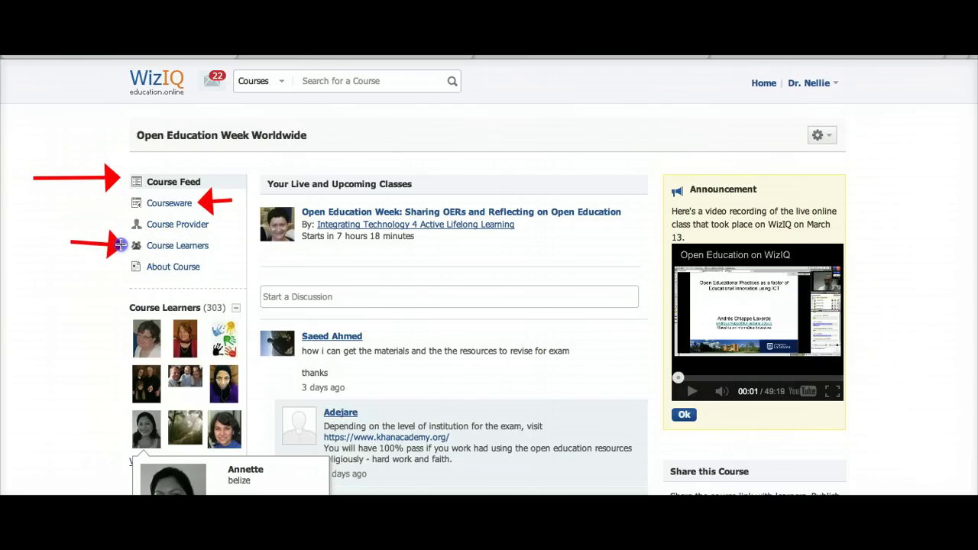
{"action": "left_click_drag", "start_coordinate": [255, 268], "coordinate": [228, 270]}
{"action": "key", "text": "Escape"}
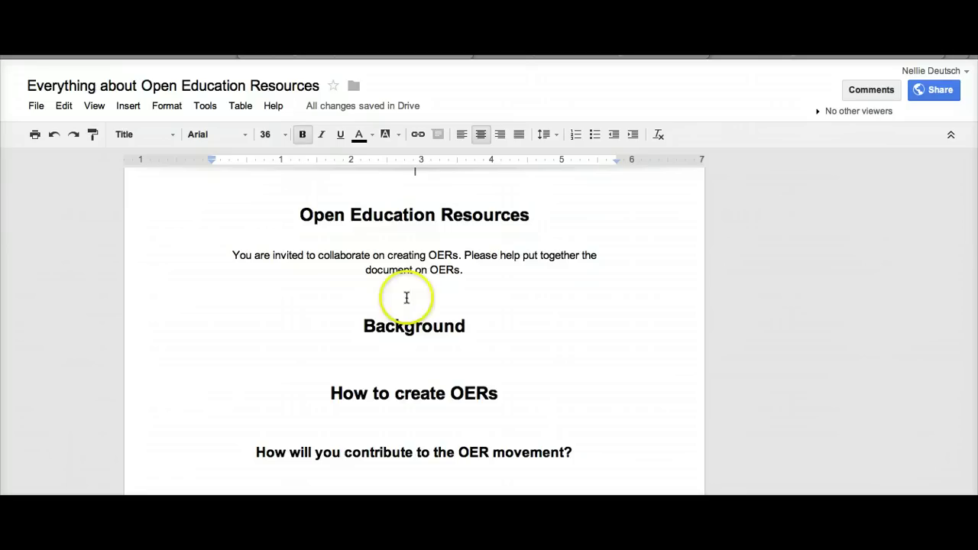
Use the table of contents to jump to the Open Education Resources heading
{"action": "scroll", "coordinate": [432, 273], "scroll_direction": "up", "scroll_amount": 1}
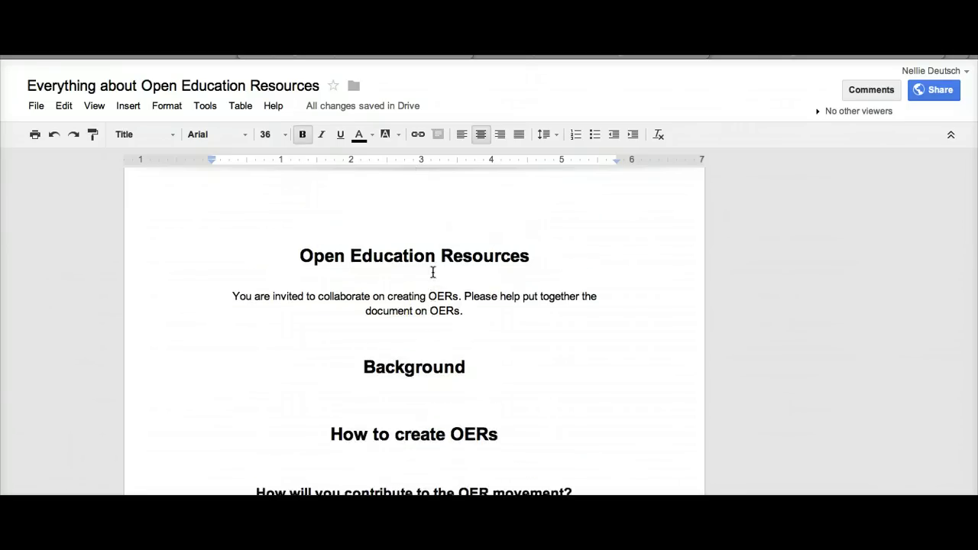
{"action": "scroll", "coordinate": [433, 273], "scroll_direction": "up", "scroll_amount": 6}
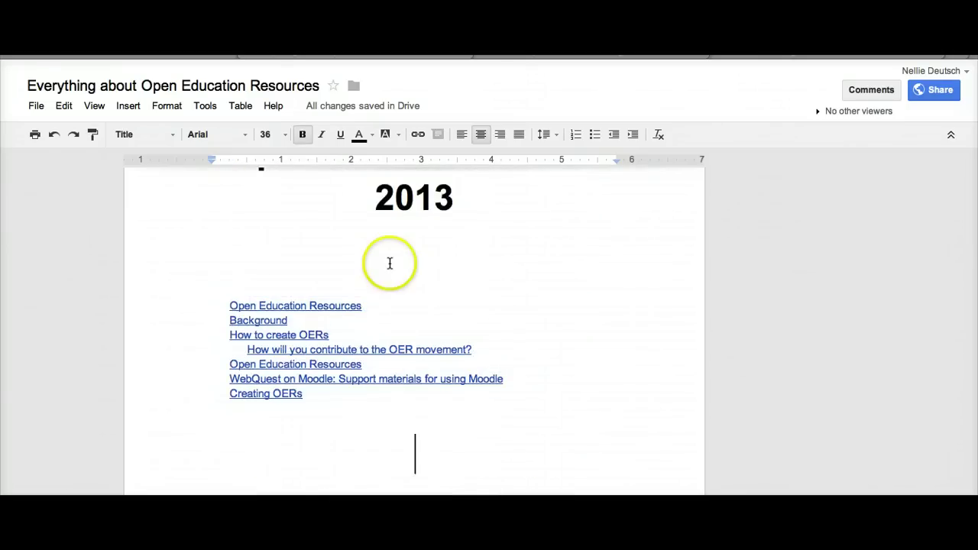
{"action": "scroll", "coordinate": [389, 263], "scroll_direction": "up", "scroll_amount": 3}
{"action": "scroll", "coordinate": [382, 272], "scroll_direction": "down", "scroll_amount": 4}
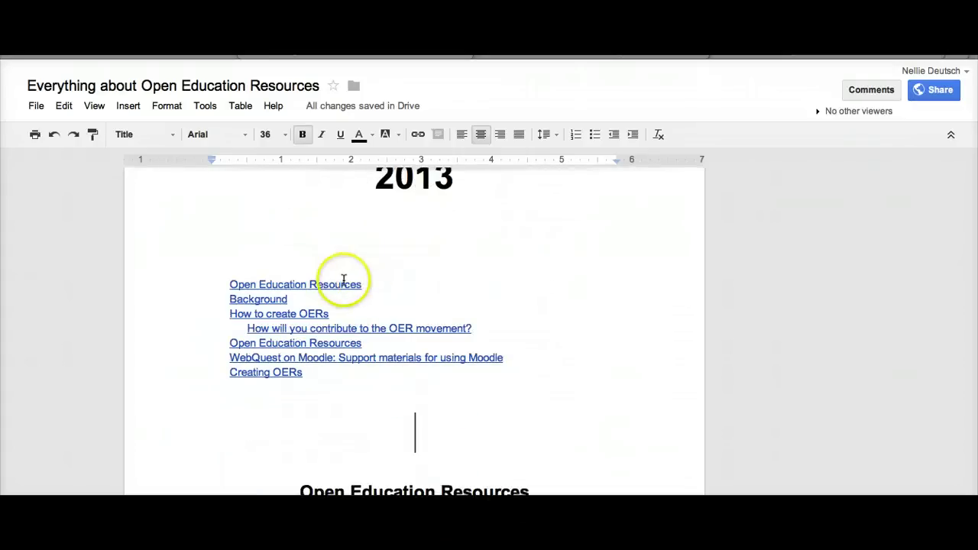
{"action": "left_click", "coordinate": [344, 283]}
{"action": "left_click", "coordinate": [298, 307]}
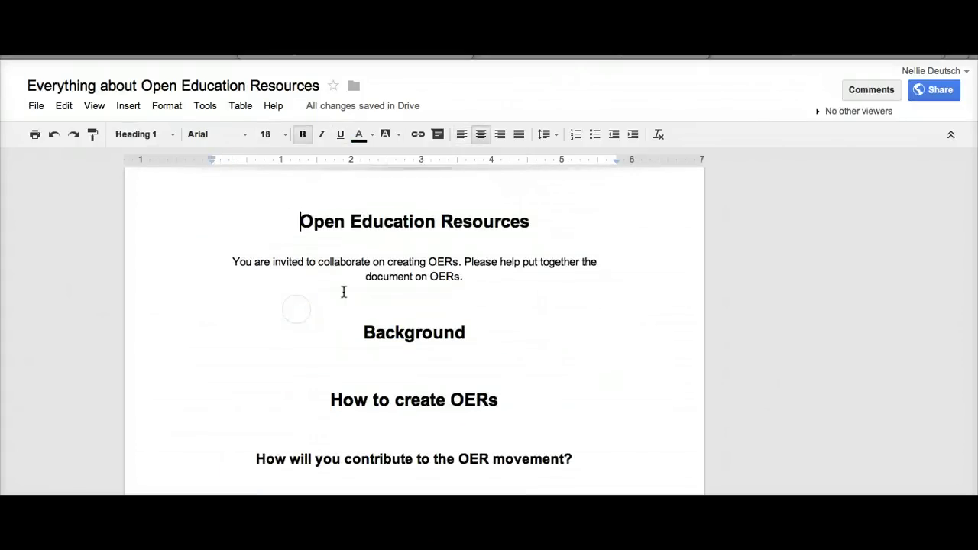
Scroll through the contributors table of skills, OER tools and purposes
{"action": "scroll", "coordinate": [350, 282], "scroll_direction": "down", "scroll_amount": 10}
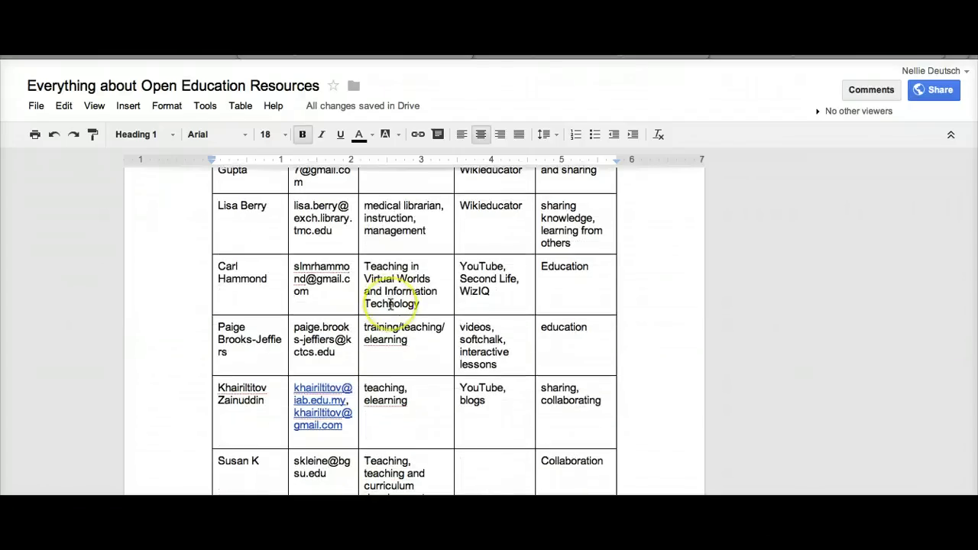
{"action": "scroll", "coordinate": [389, 306], "scroll_direction": "up", "scroll_amount": 3}
{"action": "scroll", "coordinate": [390, 305], "scroll_direction": "down", "scroll_amount": 5}
{"action": "scroll", "coordinate": [391, 306], "scroll_direction": "up", "scroll_amount": 6}
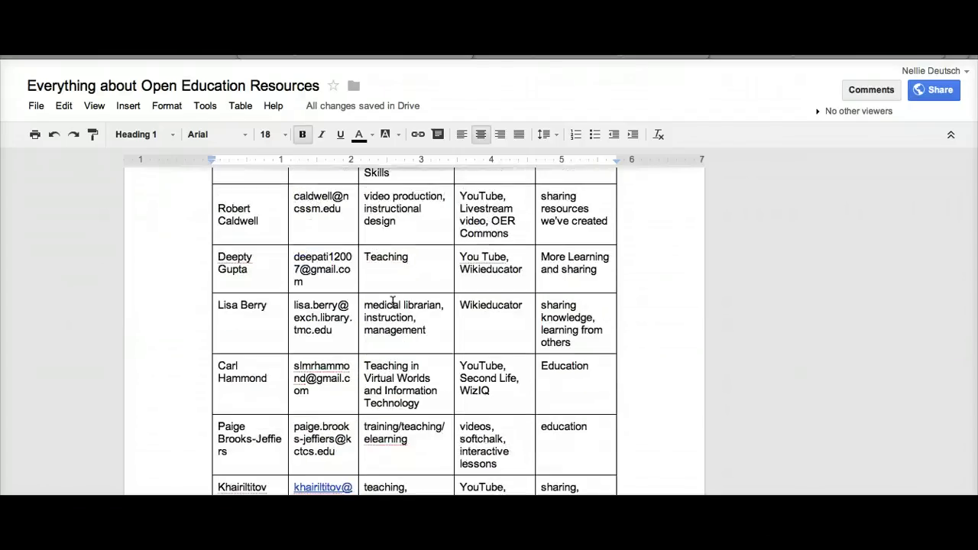
{"action": "left_click", "coordinate": [398, 302]}
{"action": "scroll", "coordinate": [390, 348], "scroll_direction": "down", "scroll_amount": 1}
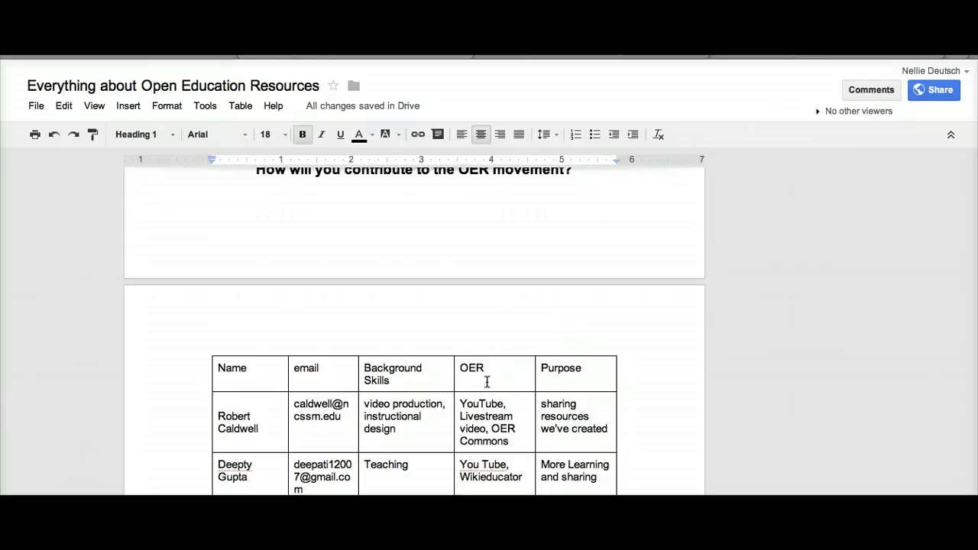
{"action": "scroll", "coordinate": [486, 381], "scroll_direction": "down", "scroll_amount": 1}
{"action": "scroll", "coordinate": [487, 382], "scroll_direction": "down", "scroll_amount": 3}
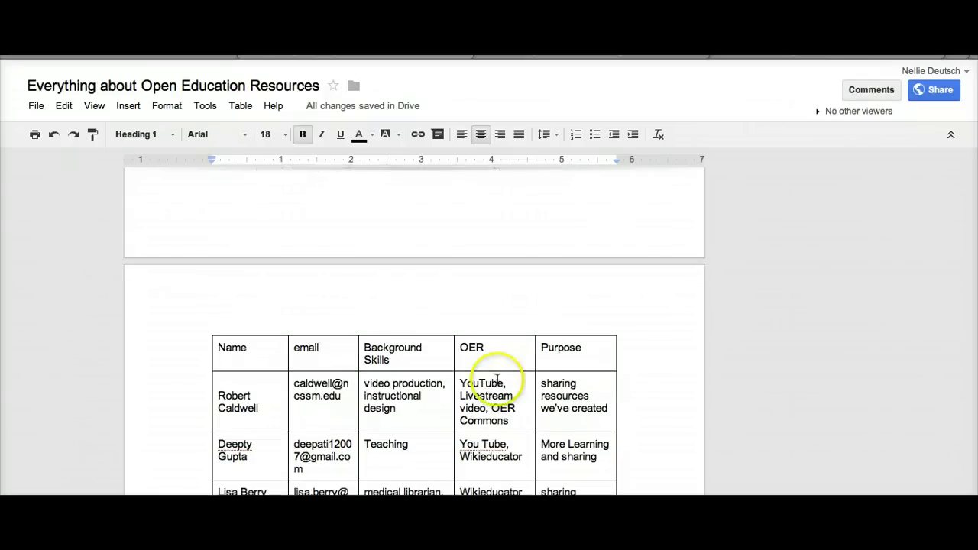
{"action": "scroll", "coordinate": [557, 369], "scroll_direction": "down", "scroll_amount": 5}
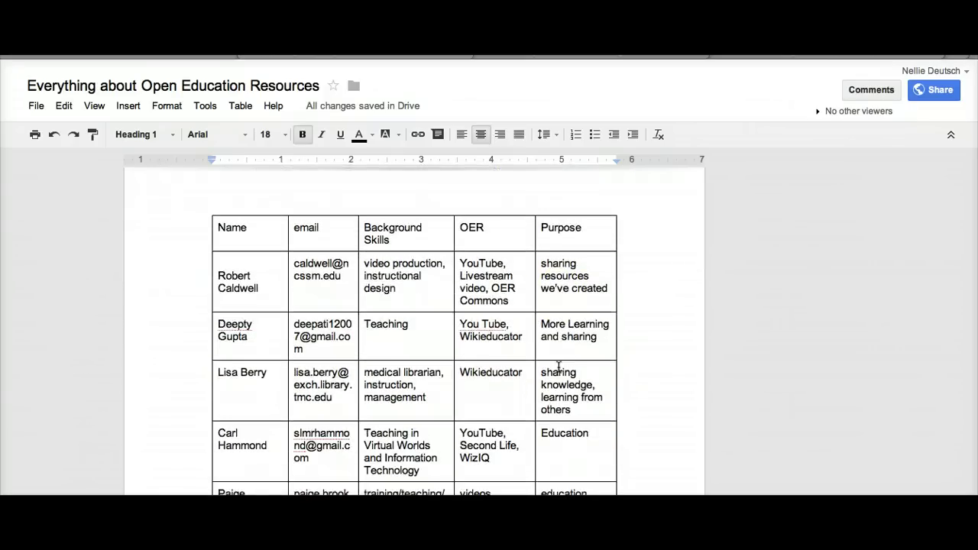
Continue down to the Open Education Resources table with NAME, LINK, DESCRIPTION columns
{"action": "left_click", "coordinate": [501, 375]}
{"action": "scroll", "coordinate": [502, 375], "scroll_direction": "down", "scroll_amount": 2}
{"action": "scroll", "coordinate": [502, 375], "scroll_direction": "down", "scroll_amount": 6}
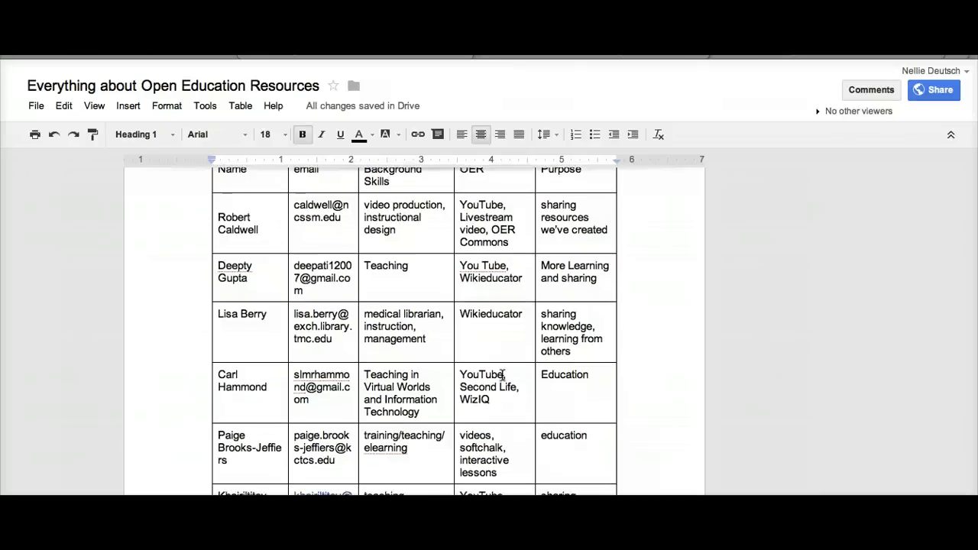
{"action": "scroll", "coordinate": [502, 374], "scroll_direction": "down", "scroll_amount": 18}
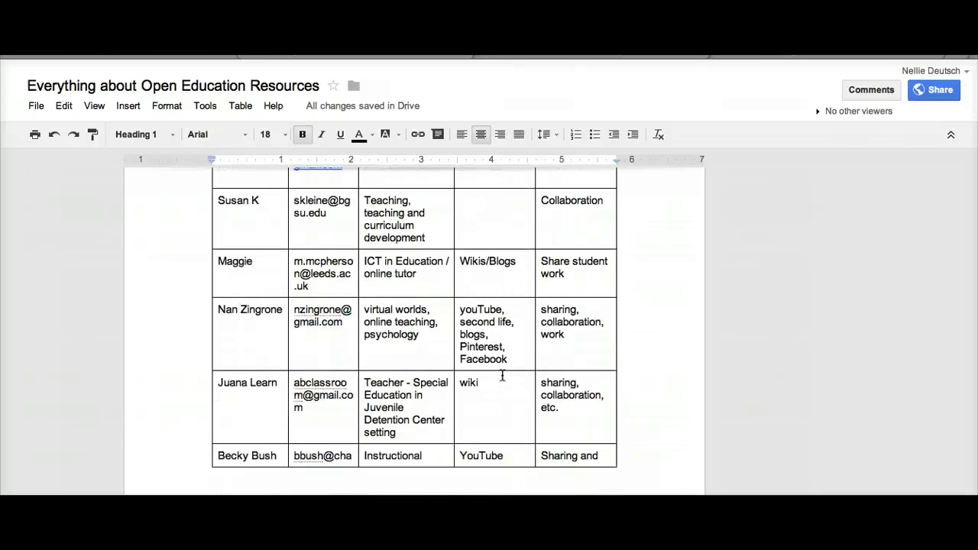
{"action": "scroll", "coordinate": [503, 375], "scroll_direction": "down", "scroll_amount": 4}
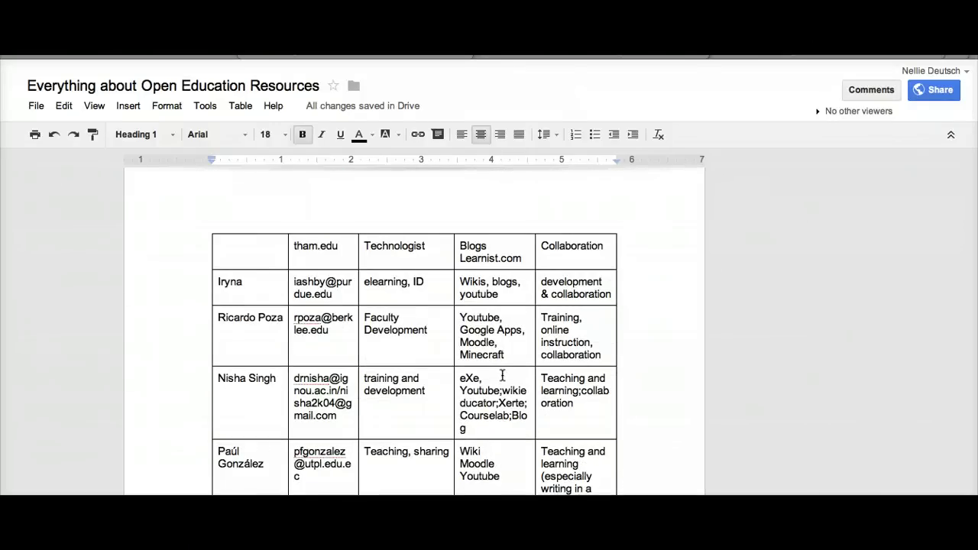
{"action": "scroll", "coordinate": [502, 374], "scroll_direction": "down", "scroll_amount": 6}
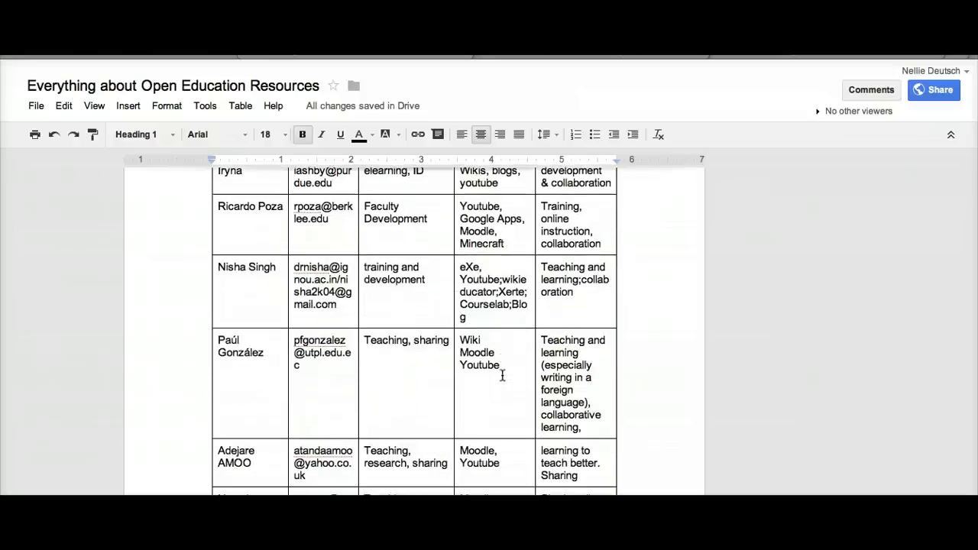
{"action": "scroll", "coordinate": [502, 374], "scroll_direction": "down", "scroll_amount": 1}
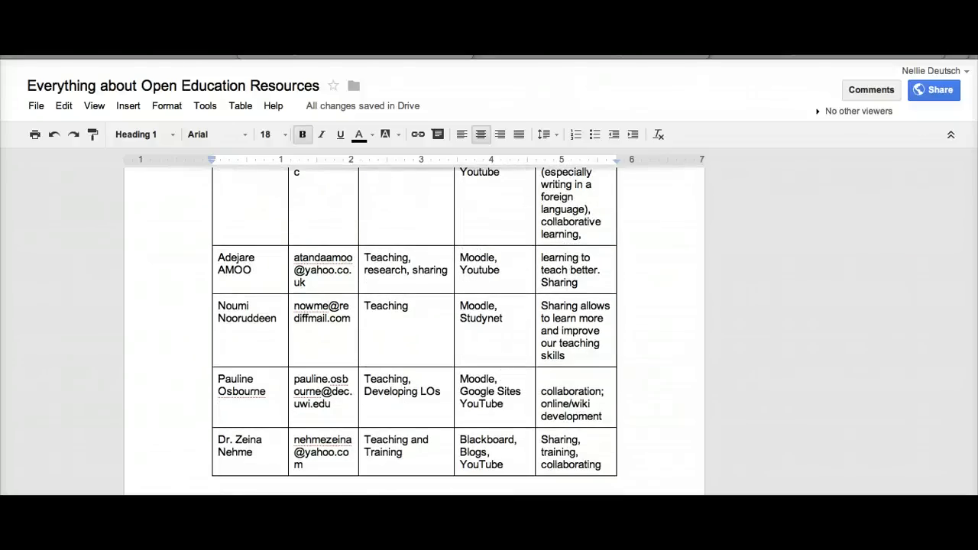
{"action": "scroll", "coordinate": [430, 339], "scroll_direction": "down", "scroll_amount": 8}
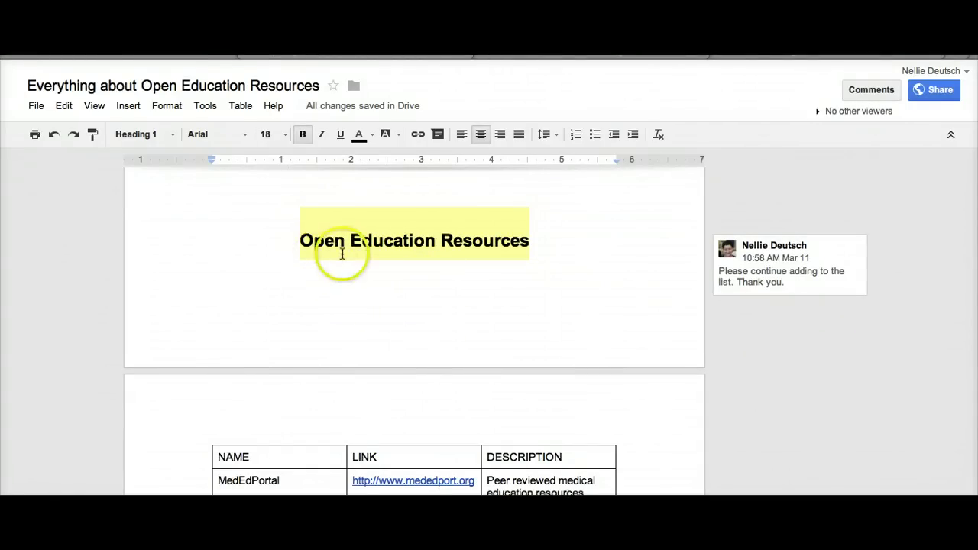
{"action": "scroll", "coordinate": [343, 255], "scroll_direction": "up", "scroll_amount": 1}
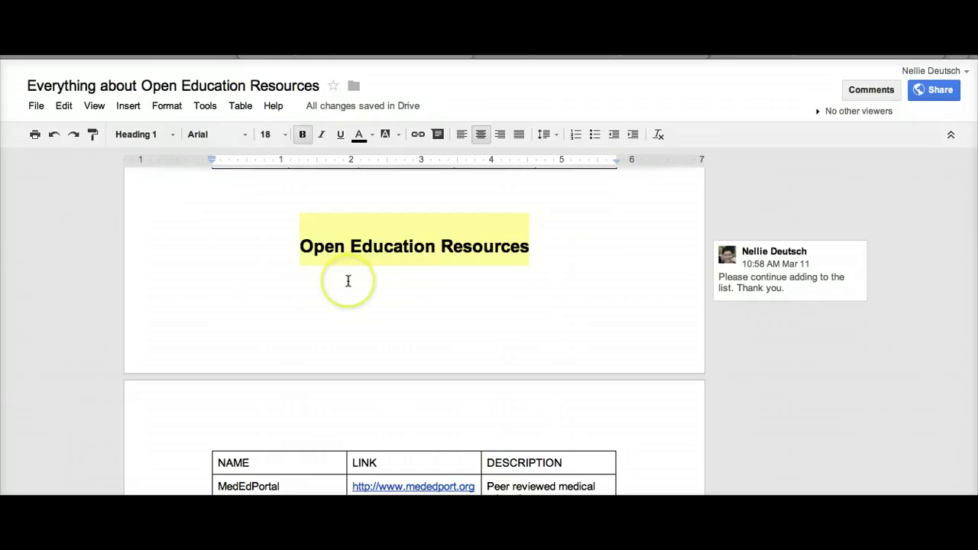
{"action": "scroll", "coordinate": [360, 282], "scroll_direction": "down", "scroll_amount": 5}
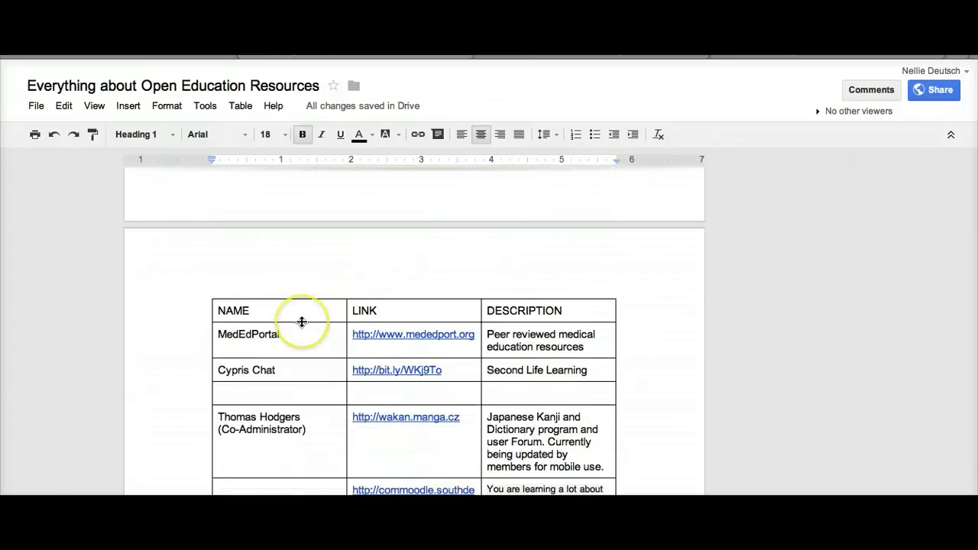
{"action": "scroll", "coordinate": [302, 322], "scroll_direction": "down", "scroll_amount": 4}
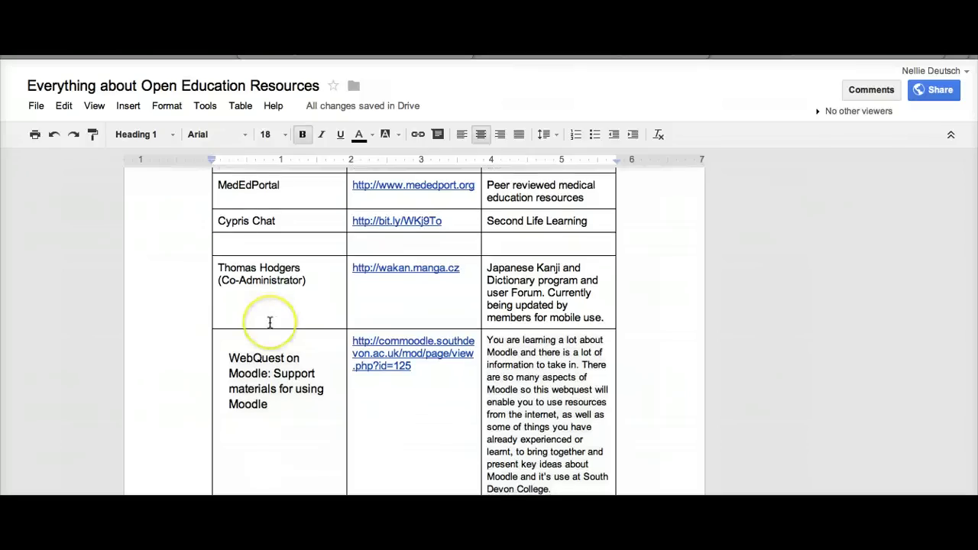
{"action": "scroll", "coordinate": [270, 322], "scroll_direction": "down", "scroll_amount": 4}
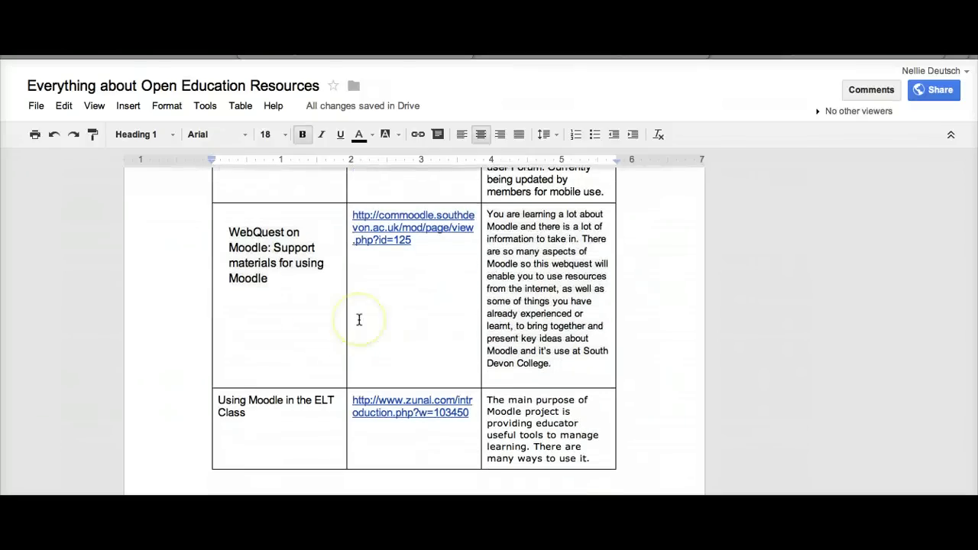
{"action": "scroll", "coordinate": [359, 319], "scroll_direction": "down", "scroll_amount": 7}
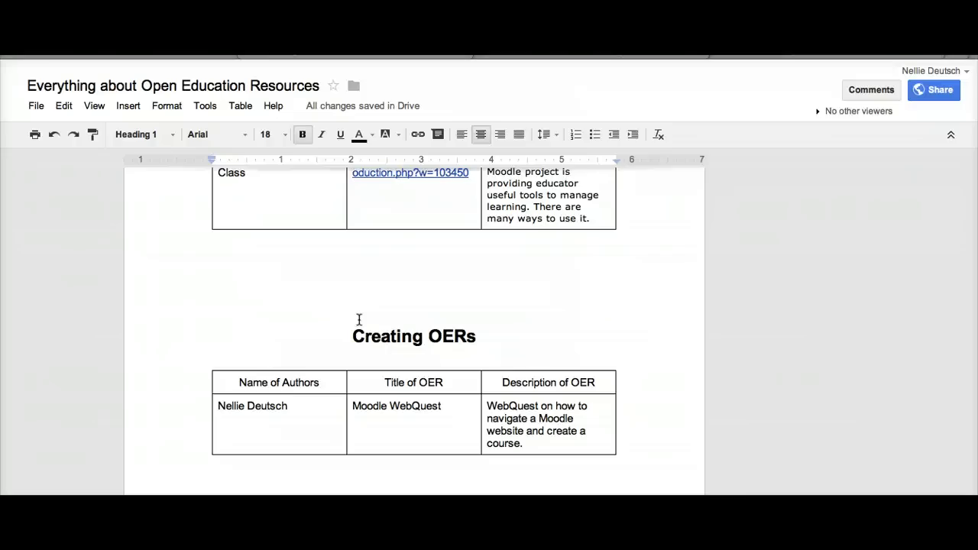
{"action": "scroll", "coordinate": [374, 327], "scroll_direction": "down", "scroll_amount": 1}
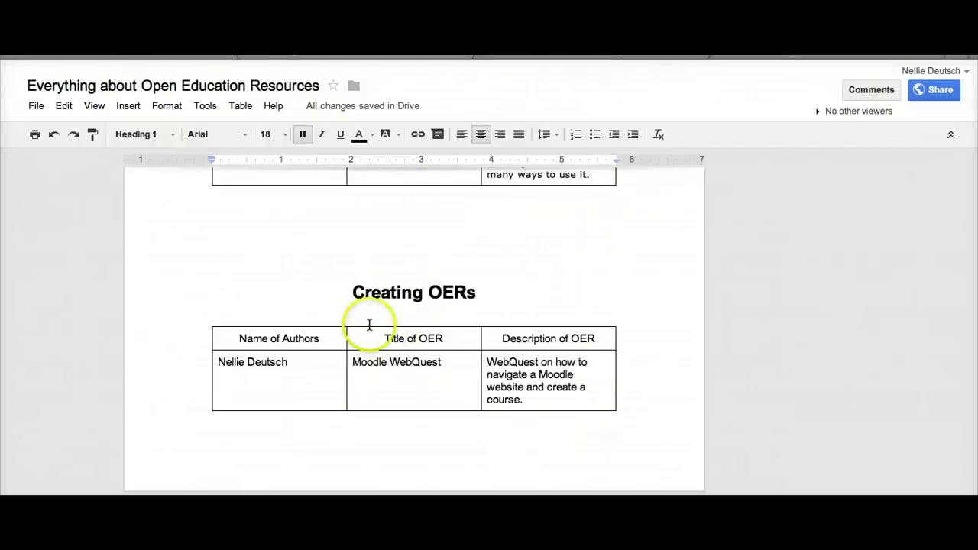
{"action": "scroll", "coordinate": [374, 317], "scroll_direction": "up", "scroll_amount": 4}
{"action": "scroll", "coordinate": [388, 310], "scroll_direction": "down", "scroll_amount": 4}
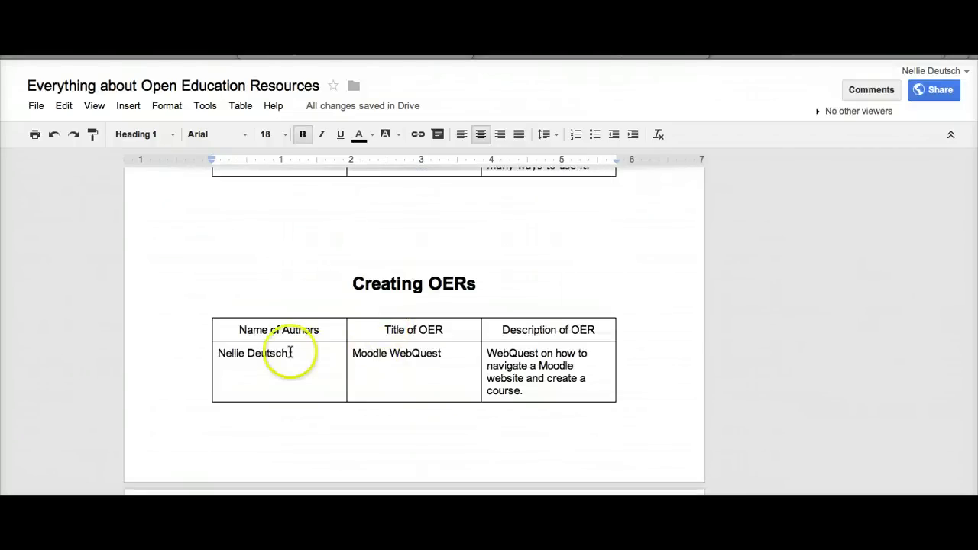
{"action": "scroll", "coordinate": [370, 373], "scroll_direction": "up", "scroll_amount": 1}
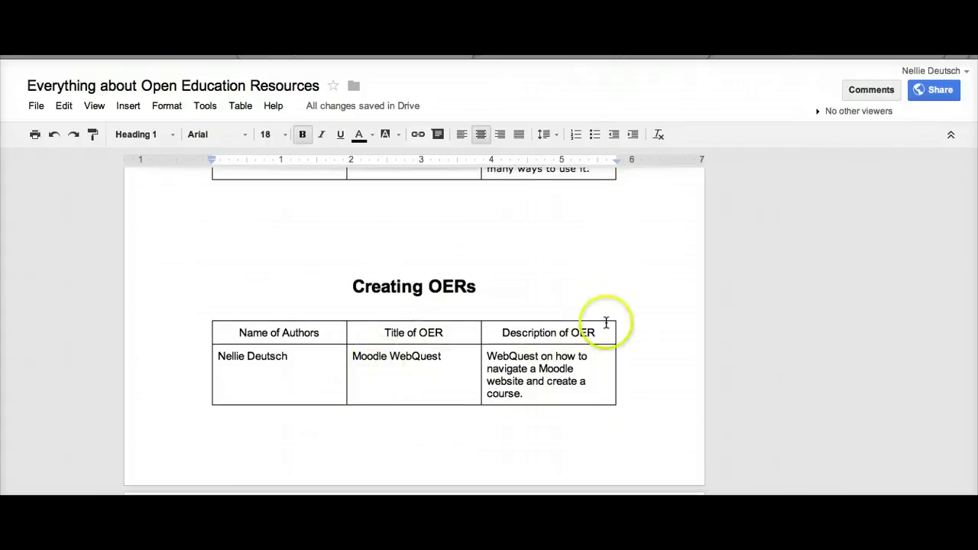
{"action": "left_click", "coordinate": [295, 357]}
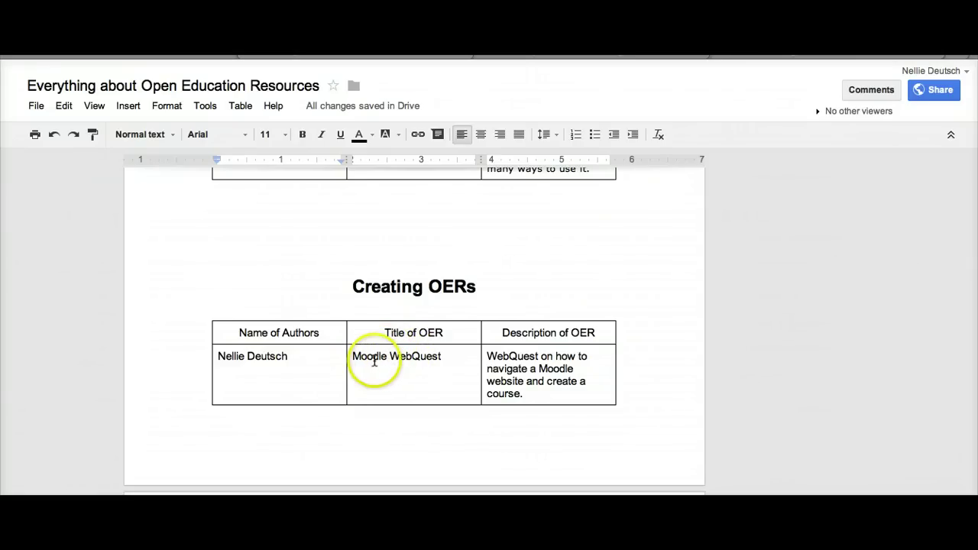
{"action": "scroll", "coordinate": [375, 363], "scroll_direction": "down", "scroll_amount": 1}
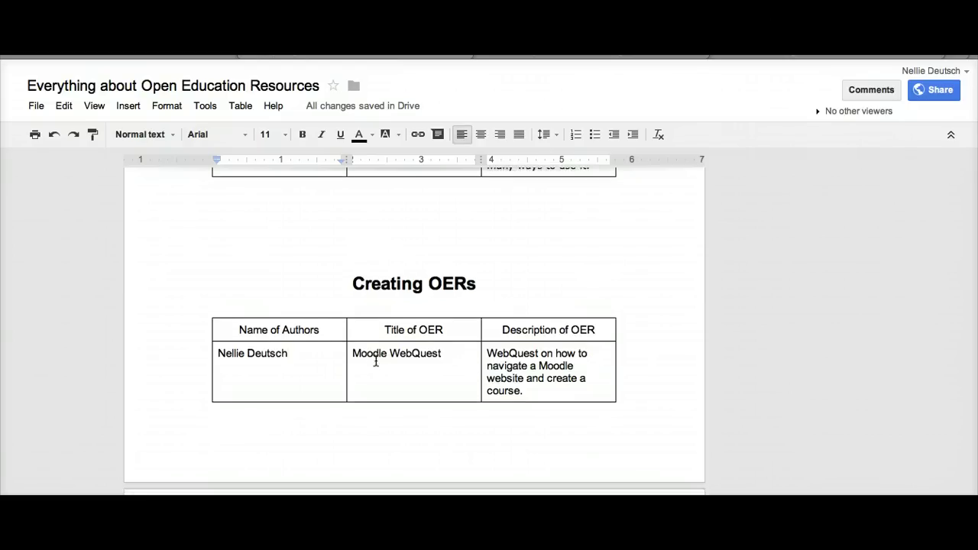
{"action": "scroll", "coordinate": [375, 362], "scroll_direction": "down", "scroll_amount": 3}
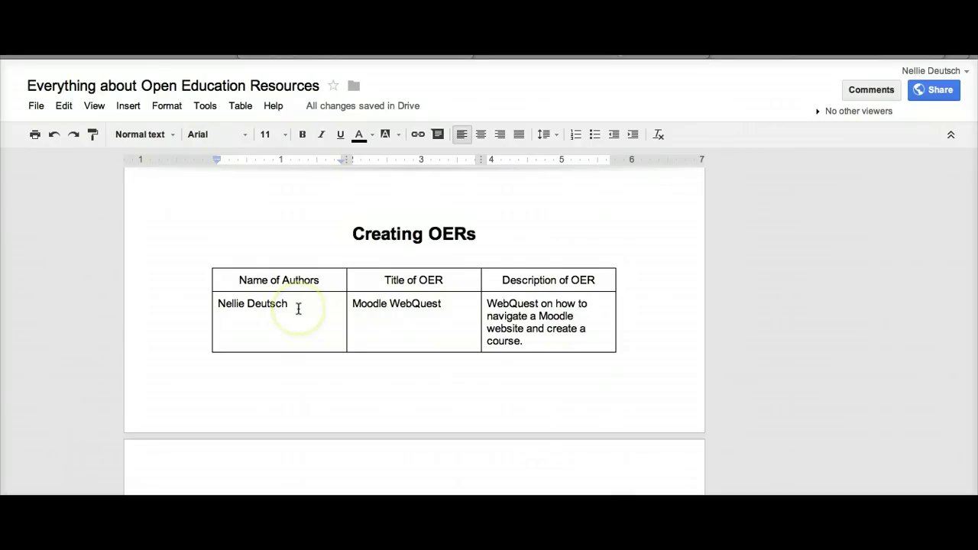
{"action": "scroll", "coordinate": [298, 309], "scroll_direction": "down", "scroll_amount": 5}
{"action": "left_click", "coordinate": [293, 376]}
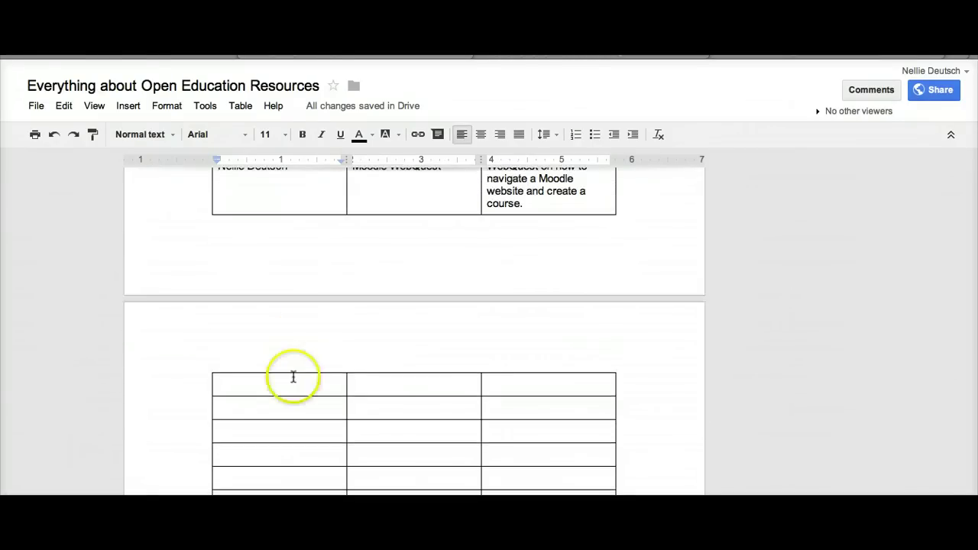
{"action": "key", "text": "ctrl+shift+e"}
{"action": "scroll", "coordinate": [349, 378], "scroll_direction": "up", "scroll_amount": 1}
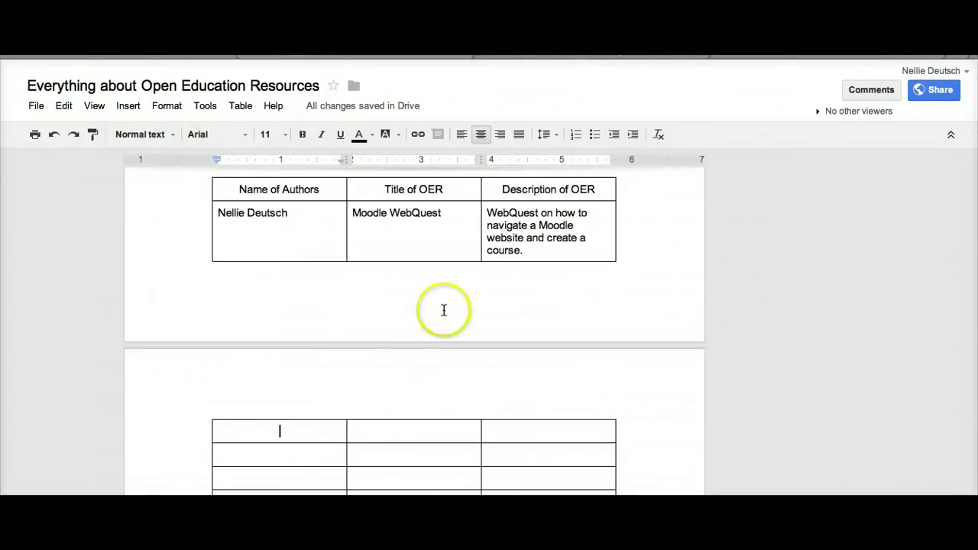
{"action": "left_click", "coordinate": [461, 134]}
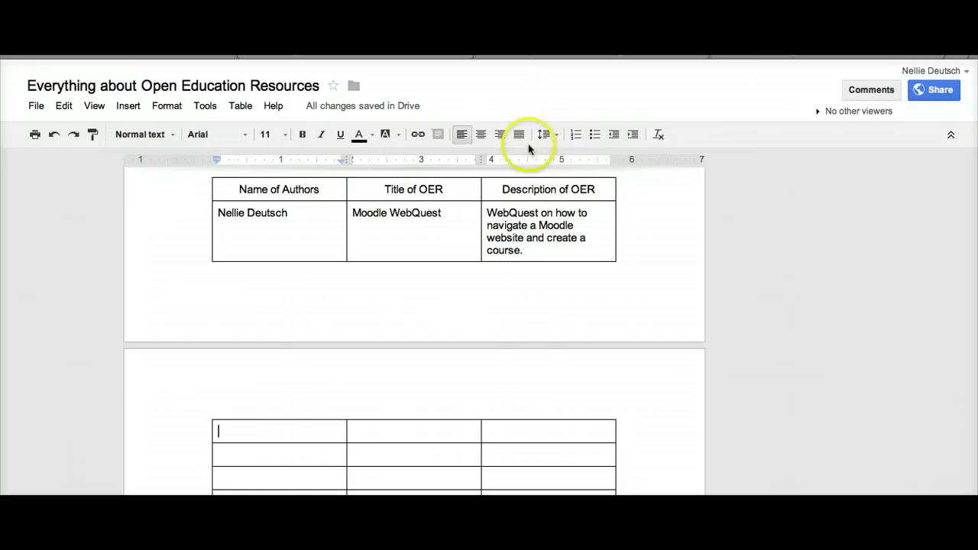
{"action": "mouse_move", "coordinate": [931, 94]}
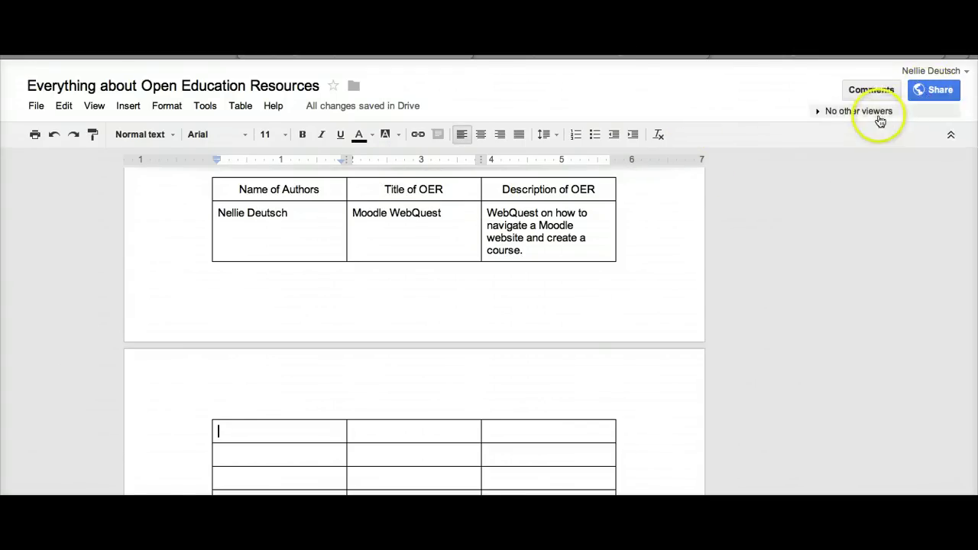
{"action": "left_click", "coordinate": [939, 91]}
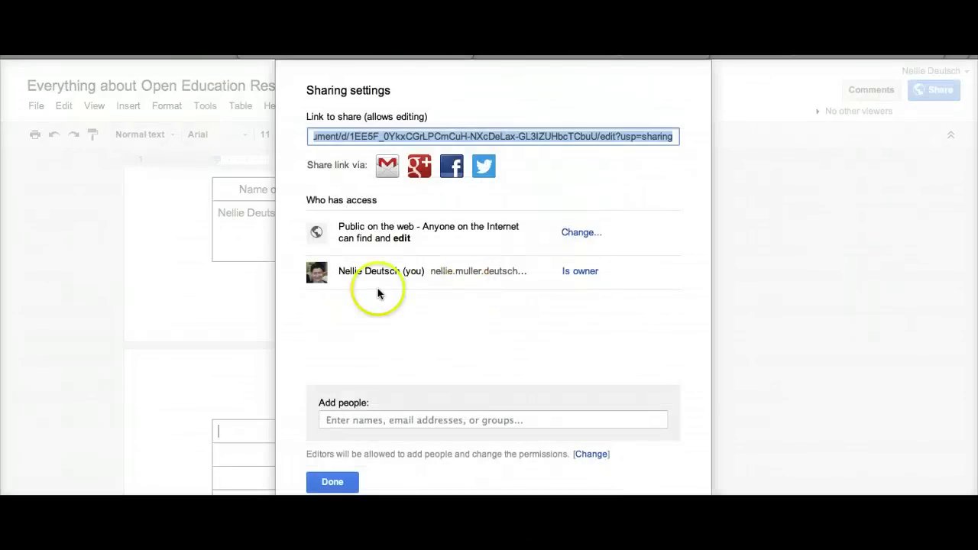
{"action": "left_click", "coordinate": [579, 233]}
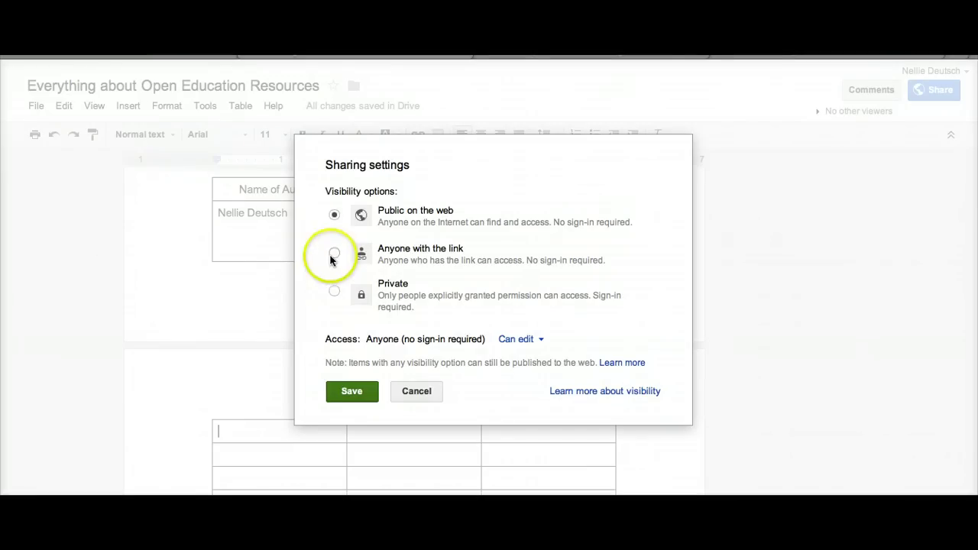
{"action": "left_click", "coordinate": [429, 265]}
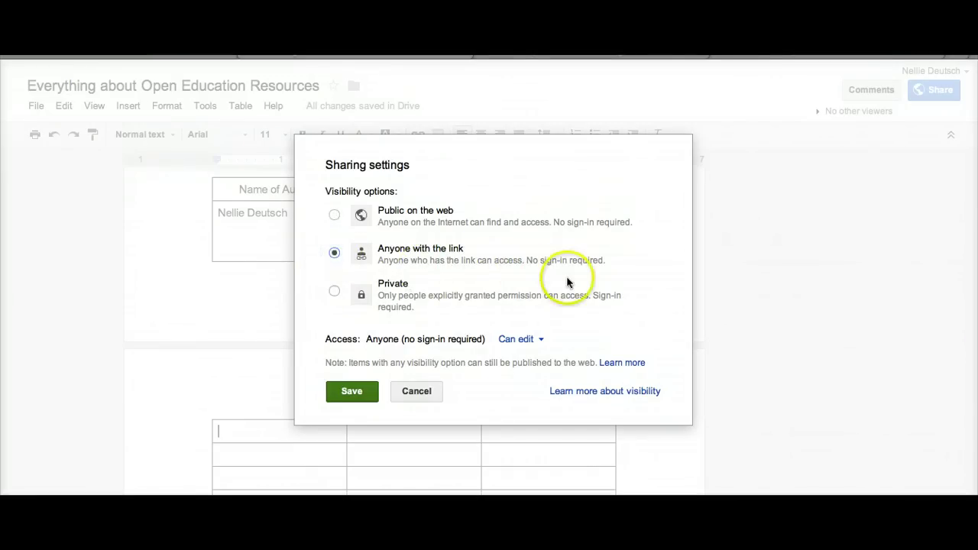
{"action": "left_click", "coordinate": [336, 292]}
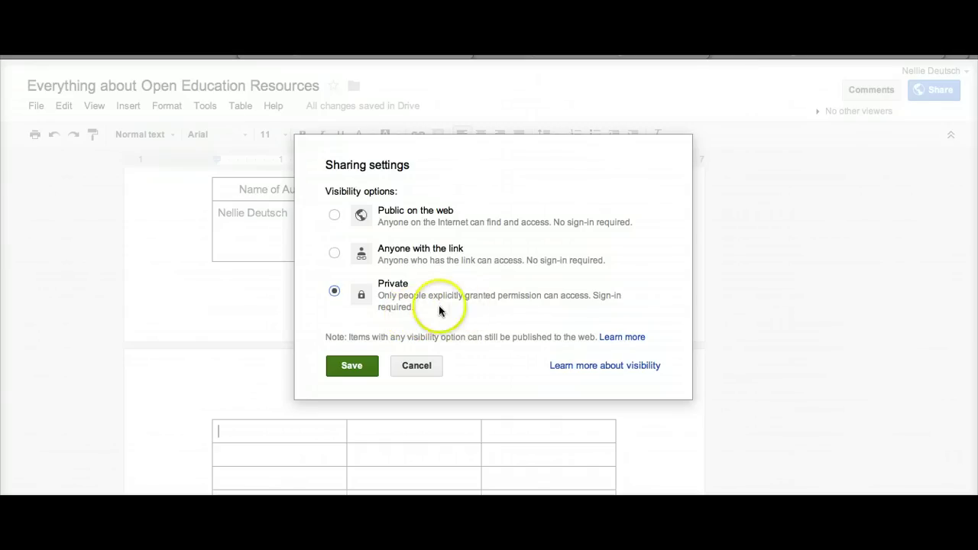
{"action": "left_click", "coordinate": [333, 215]}
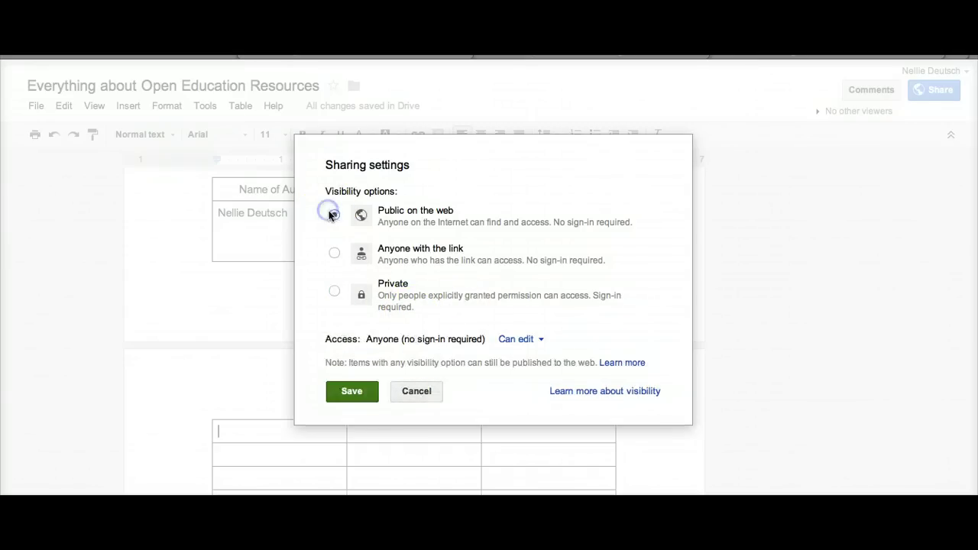
{"action": "left_click", "coordinate": [354, 392]}
{"action": "left_click", "coordinate": [330, 481]}
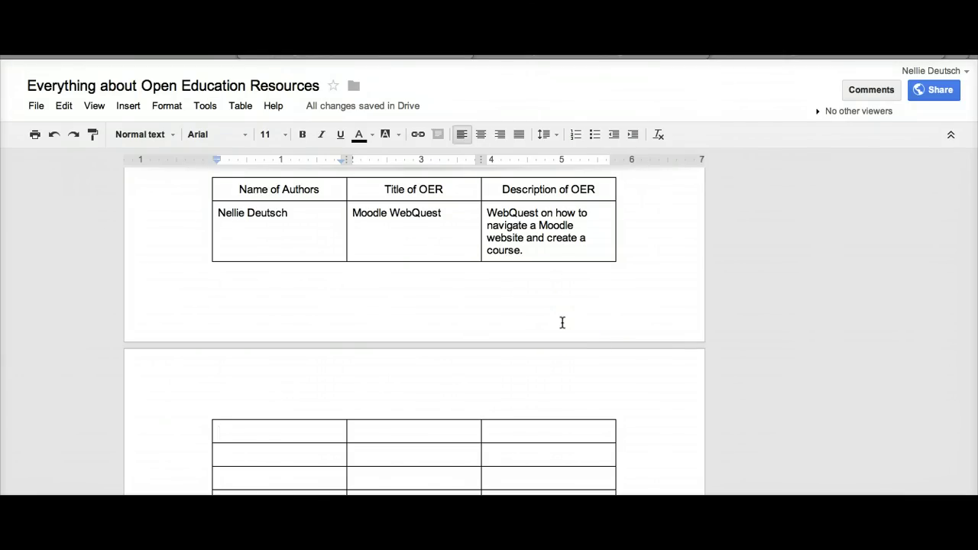
Insert an empty row below the Using Moodle in the ELT Class entry
{"action": "scroll", "coordinate": [569, 265], "scroll_direction": "up", "scroll_amount": 10}
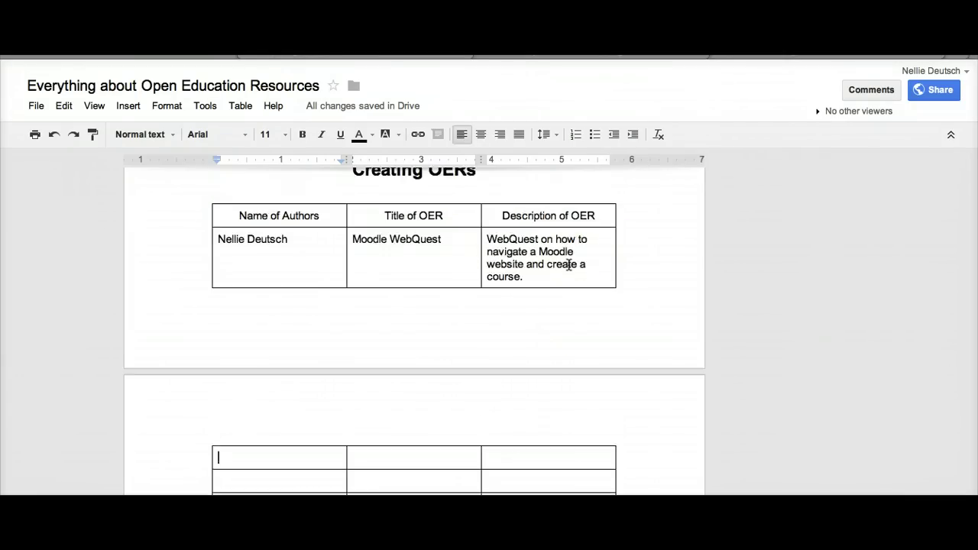
{"action": "scroll", "coordinate": [569, 265], "scroll_direction": "up", "scroll_amount": 6}
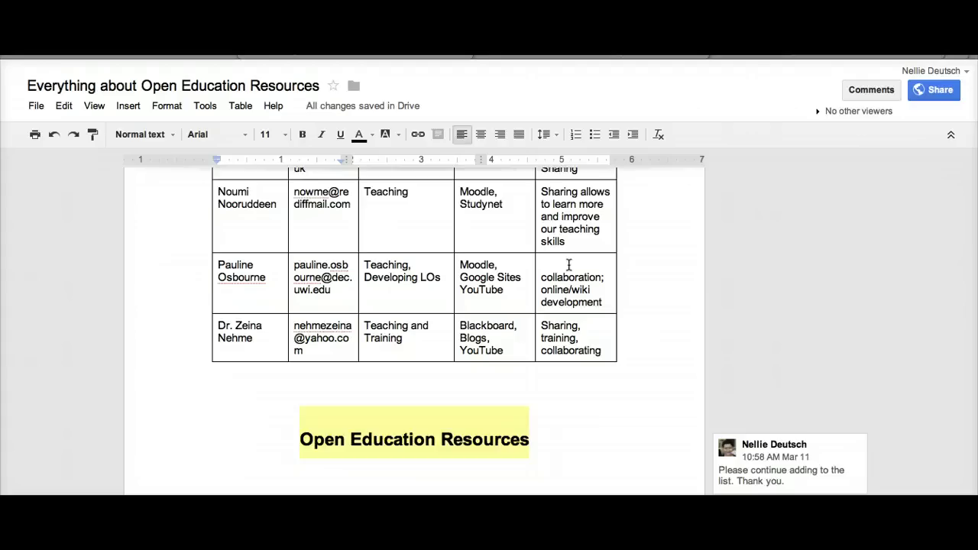
{"action": "scroll", "coordinate": [569, 265], "scroll_direction": "down", "scroll_amount": 4}
{"action": "scroll", "coordinate": [569, 265], "scroll_direction": "up", "scroll_amount": 2}
{"action": "scroll", "coordinate": [459, 306], "scroll_direction": "down", "scroll_amount": 3}
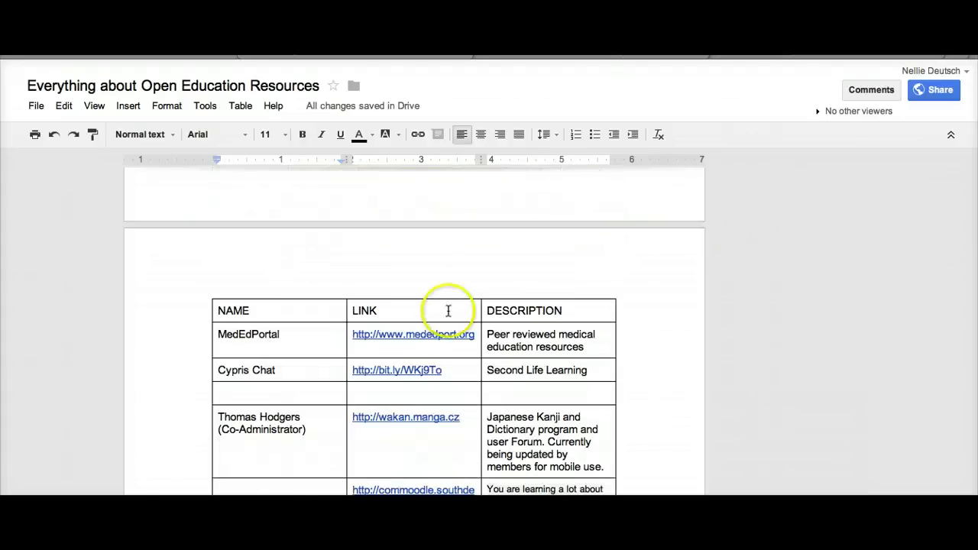
{"action": "scroll", "coordinate": [336, 341], "scroll_direction": "down", "scroll_amount": 2}
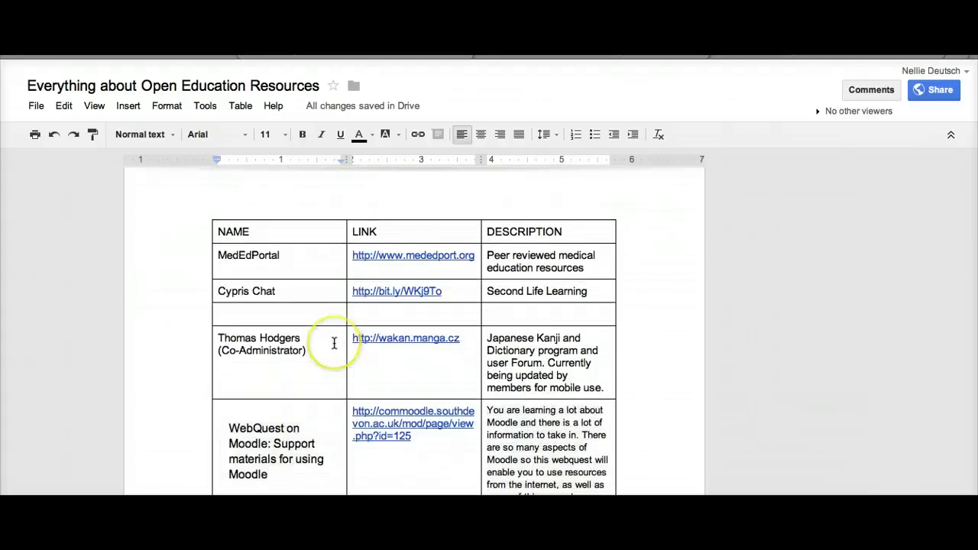
{"action": "scroll", "coordinate": [334, 343], "scroll_direction": "down", "scroll_amount": 2}
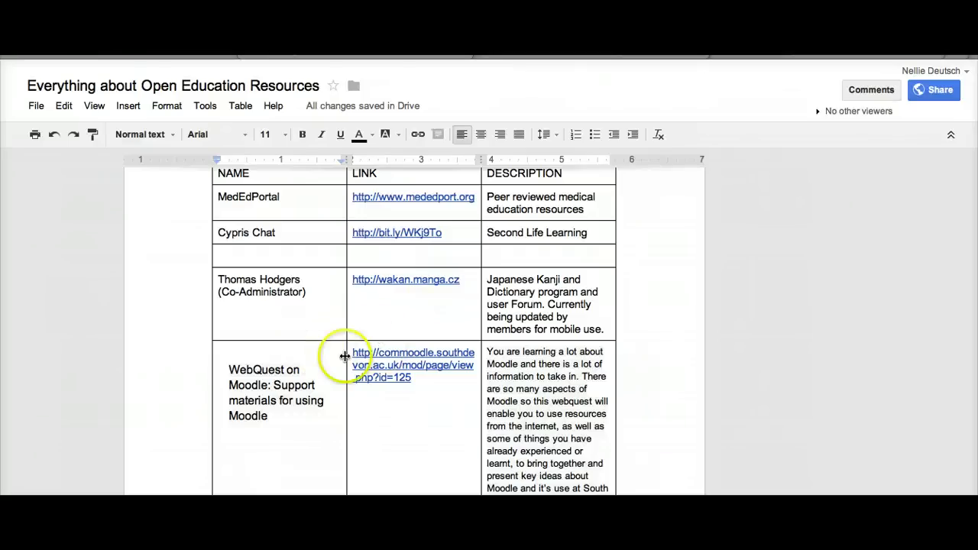
{"action": "scroll", "coordinate": [304, 365], "scroll_direction": "down", "scroll_amount": 5}
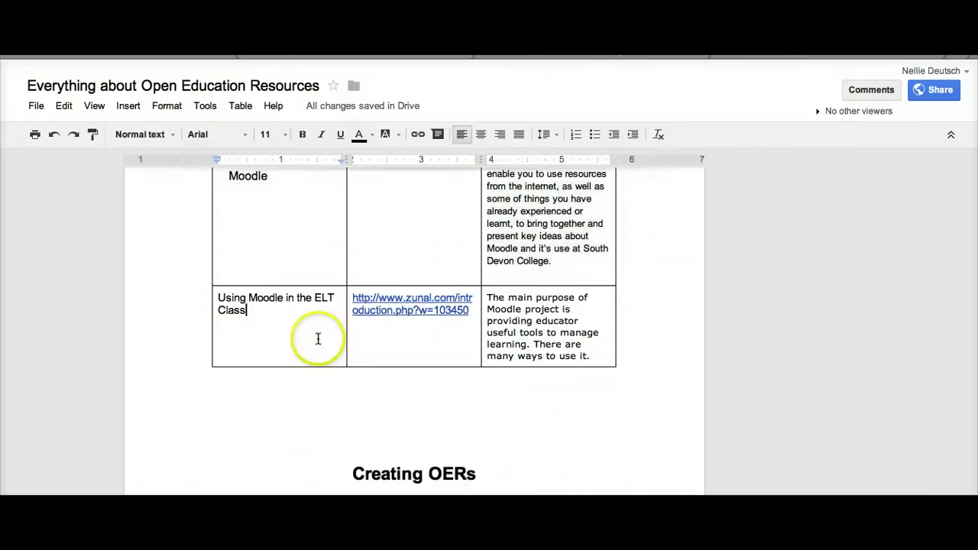
{"action": "right_click", "coordinate": [316, 342]}
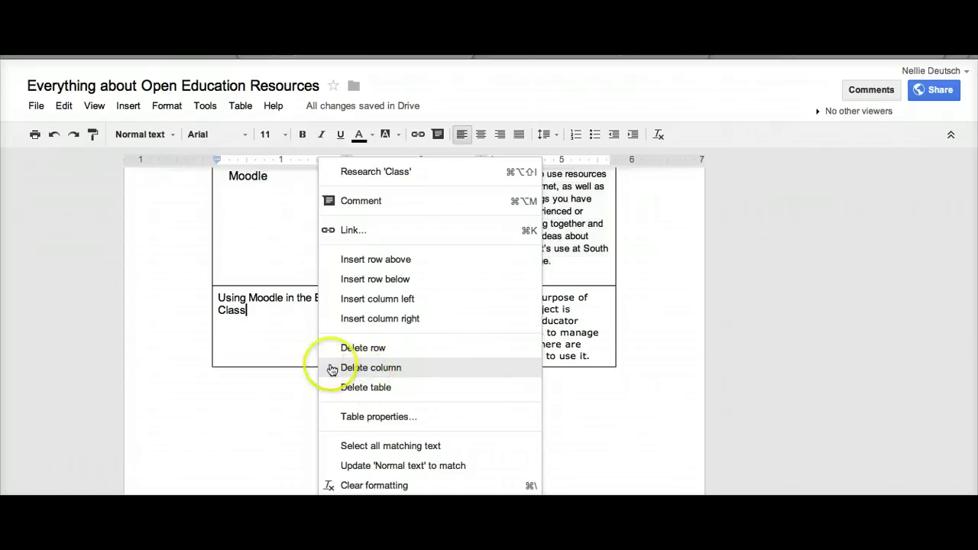
{"action": "left_click", "coordinate": [261, 334]}
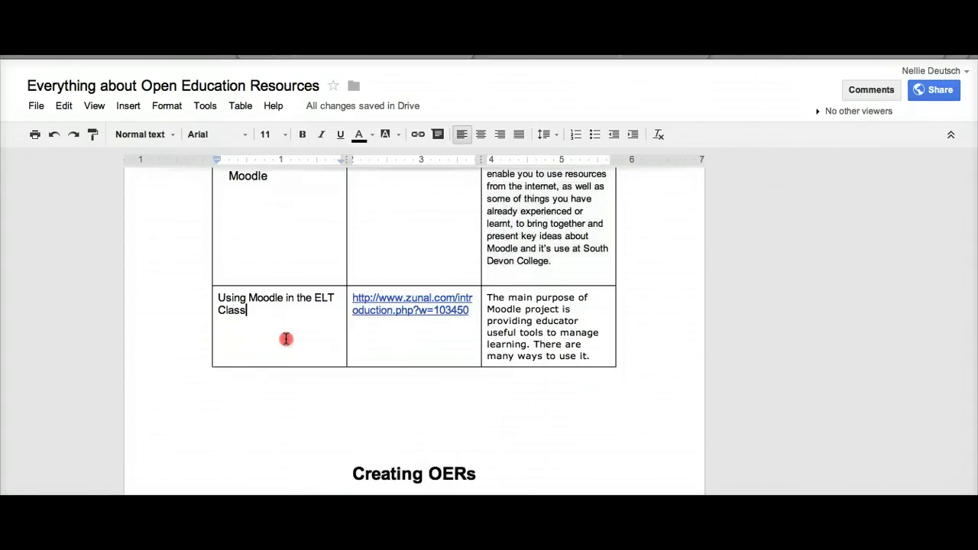
{"action": "right_click", "coordinate": [286, 339]}
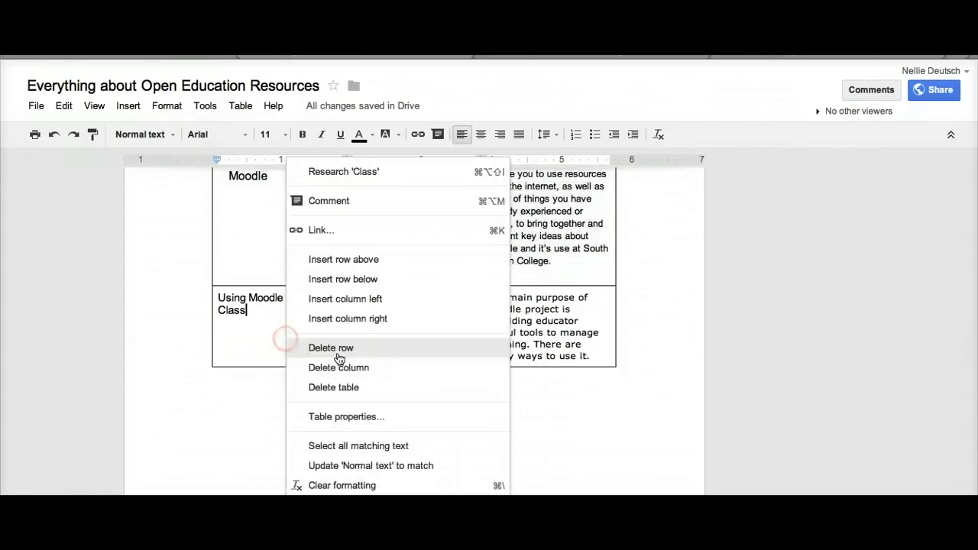
{"action": "left_click", "coordinate": [348, 280]}
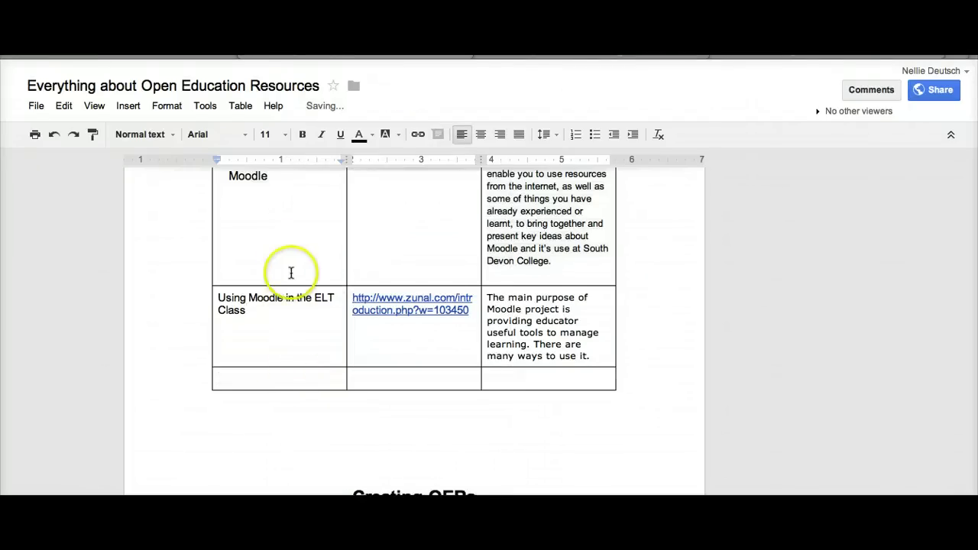
Add three more empty rows at the bottom of the table with Insert row below
{"action": "right_click", "coordinate": [282, 372]}
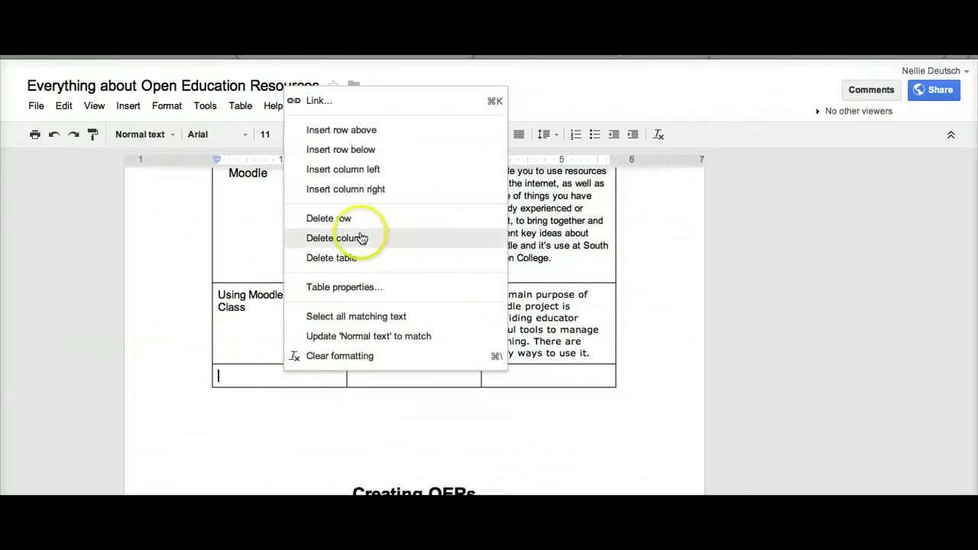
{"action": "left_click", "coordinate": [350, 158]}
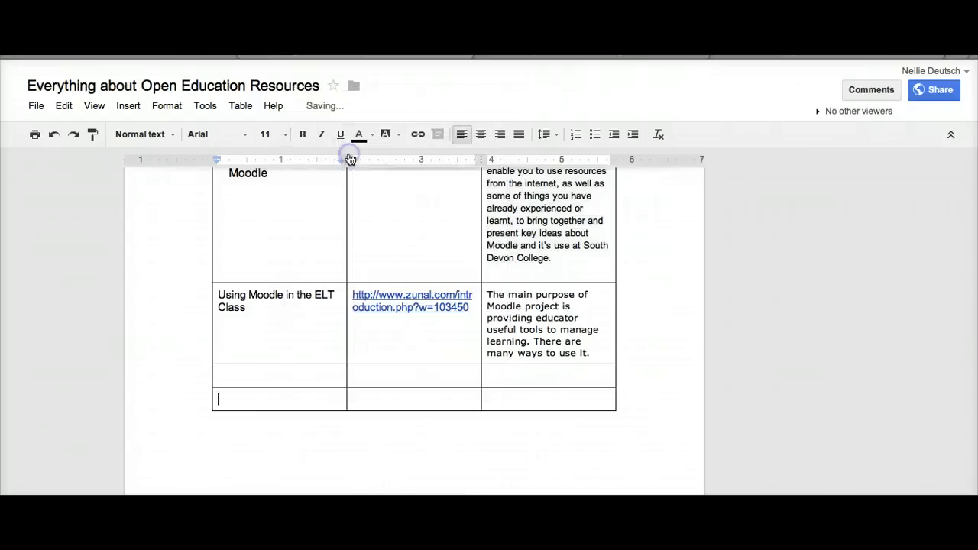
{"action": "right_click", "coordinate": [280, 396]}
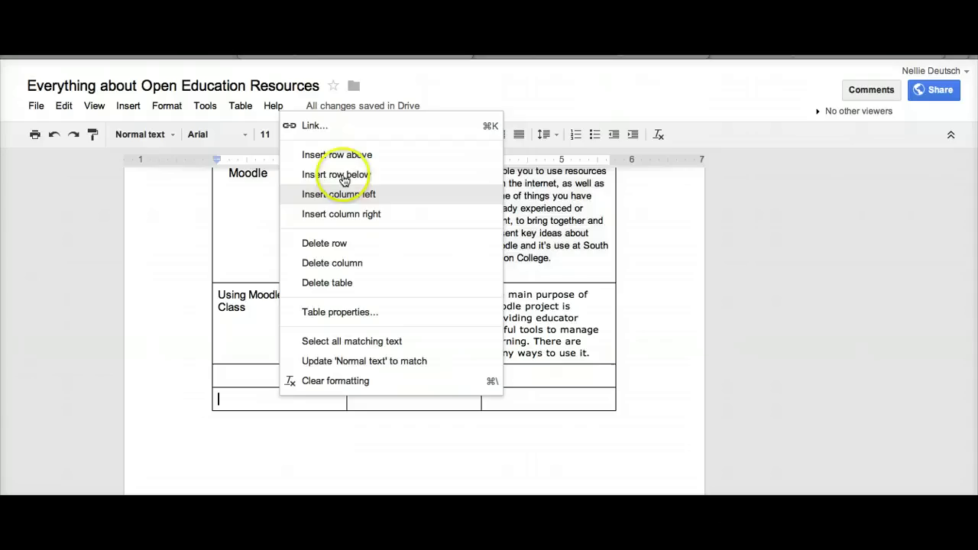
{"action": "left_click", "coordinate": [343, 176]}
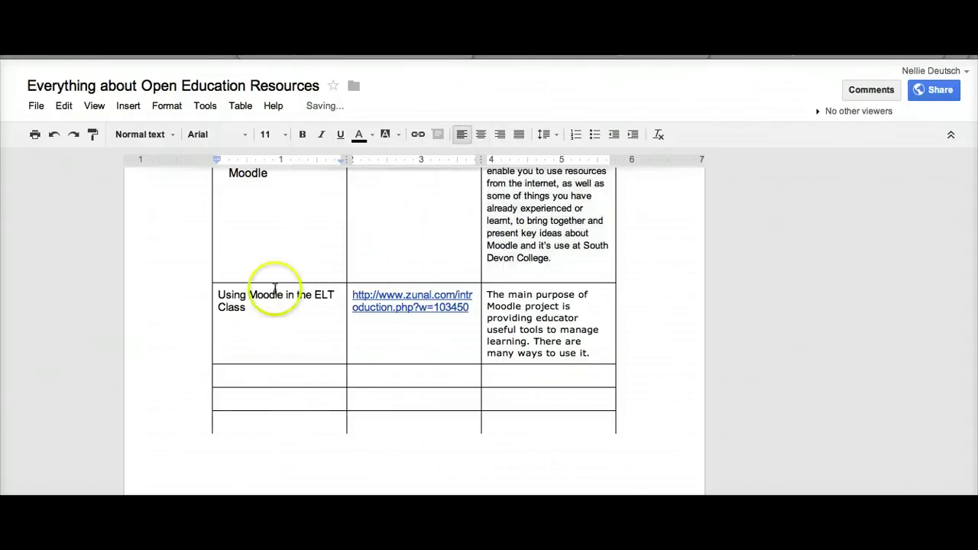
{"action": "right_click", "coordinate": [290, 395]}
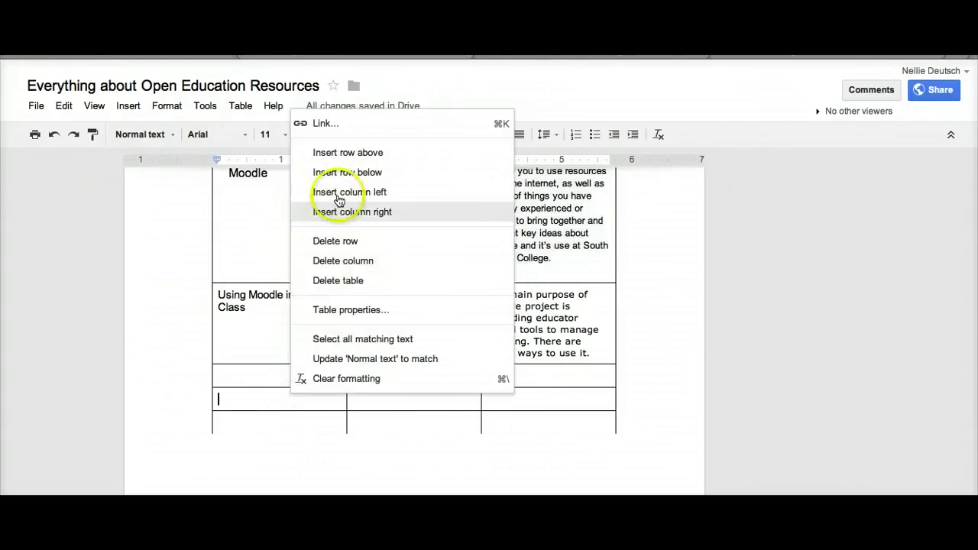
{"action": "left_click", "coordinate": [351, 176]}
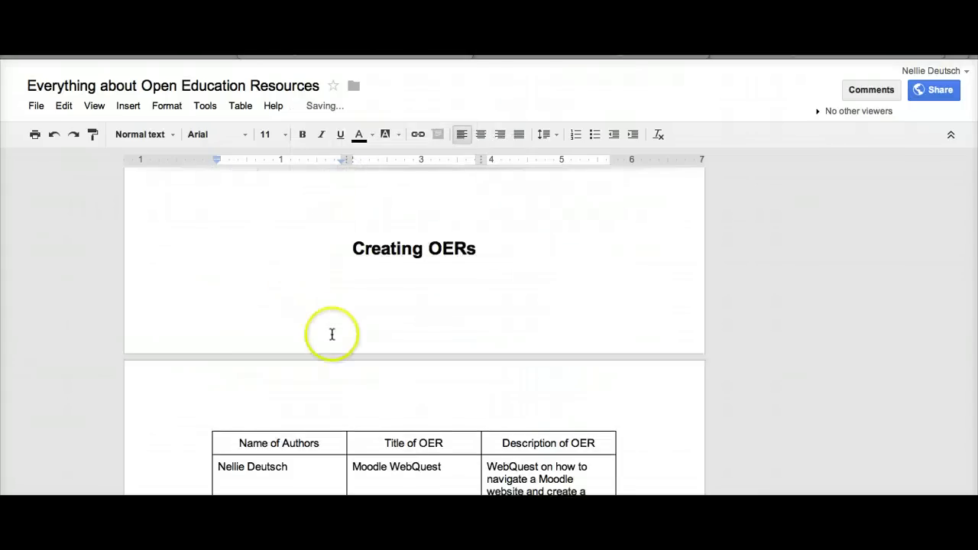
Insert a page break before Creating OERs, then review the document's revision history
{"action": "left_click", "coordinate": [353, 360]}
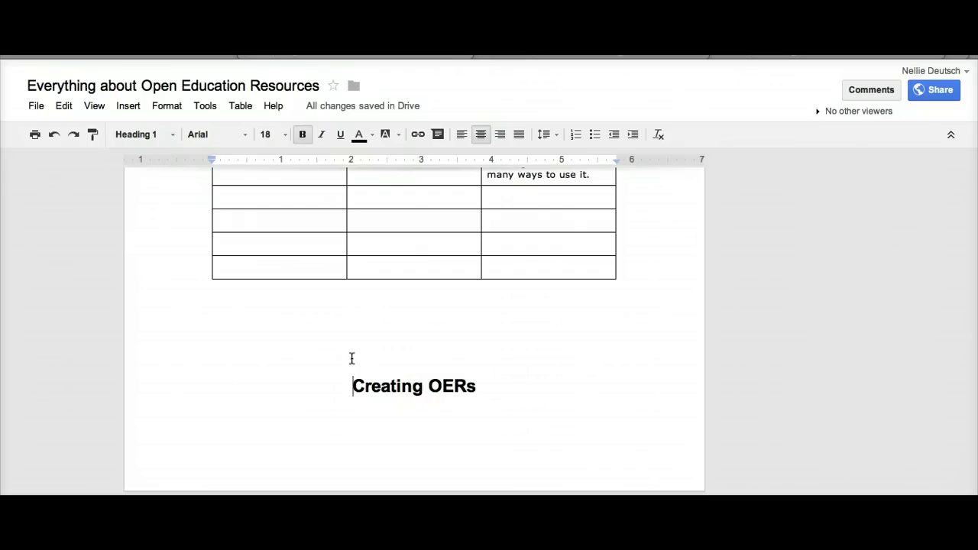
{"action": "key", "text": "ctrl+Return"}
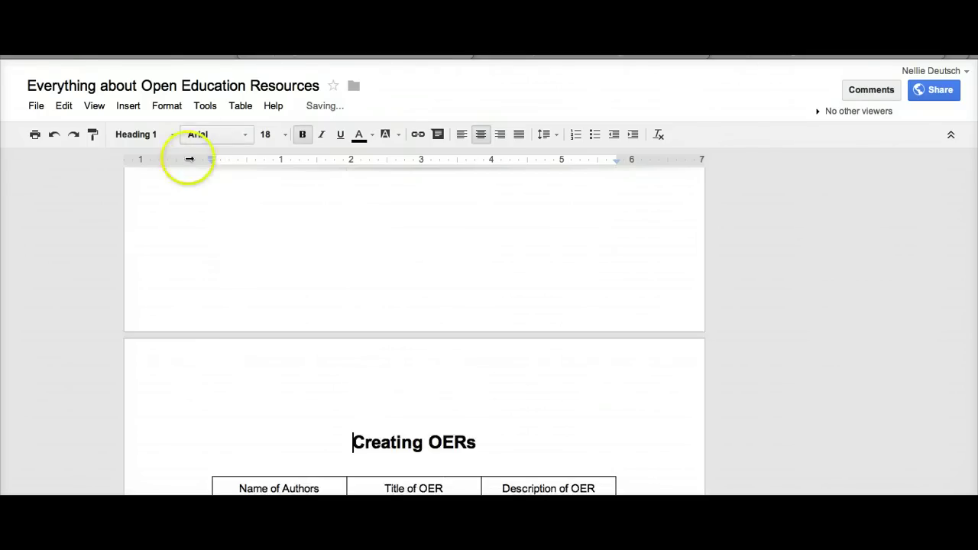
{"action": "left_click", "coordinate": [36, 106]}
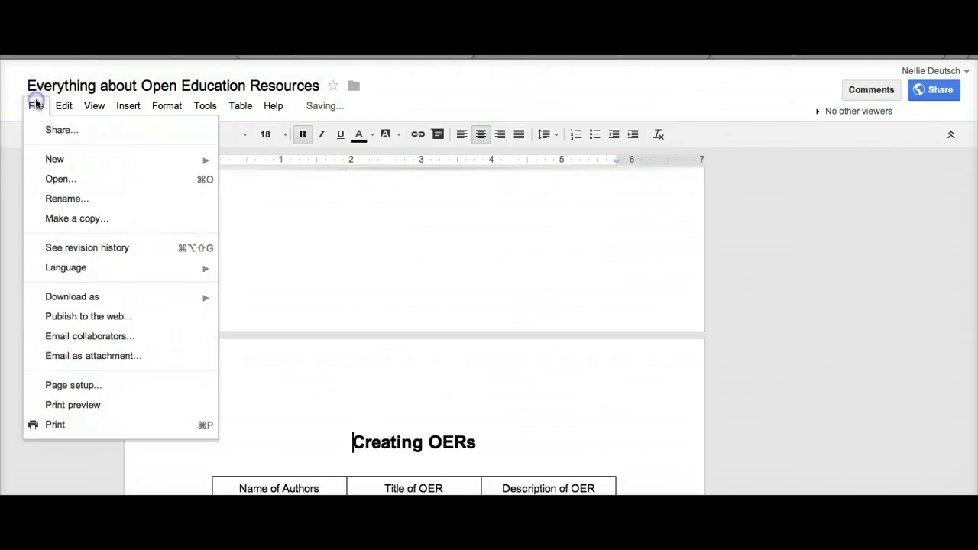
{"action": "left_click", "coordinate": [87, 249]}
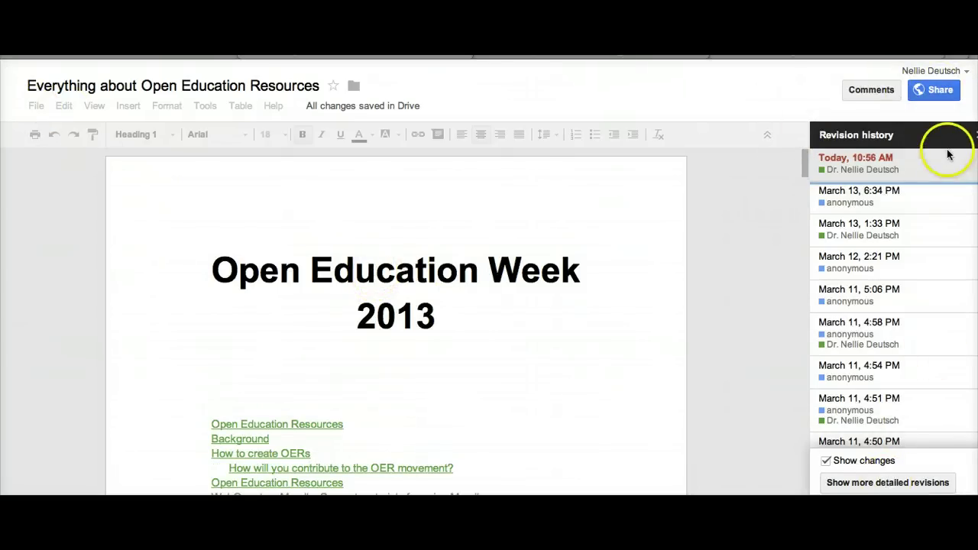
{"action": "left_click", "coordinate": [974, 135]}
{"action": "left_click", "coordinate": [38, 105]}
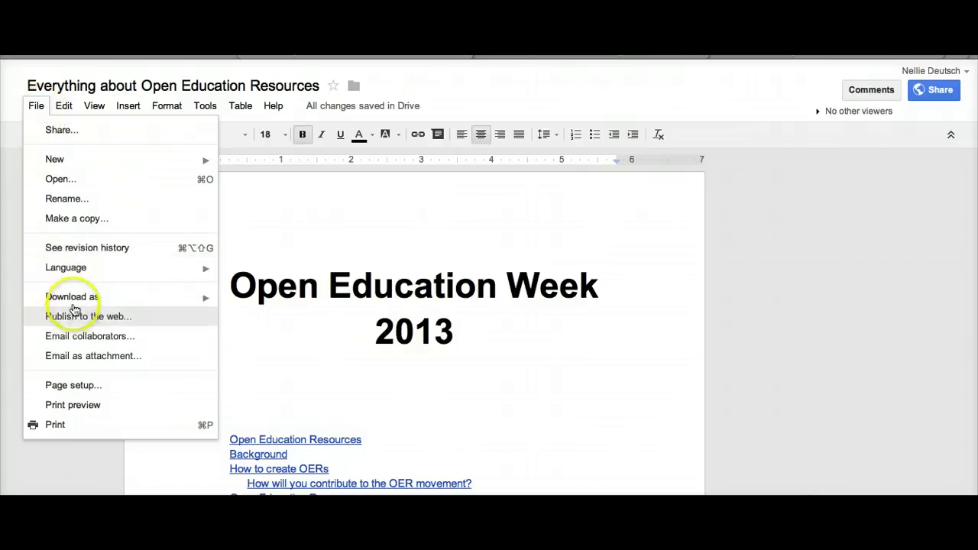
{"action": "mouse_move", "coordinate": [72, 302]}
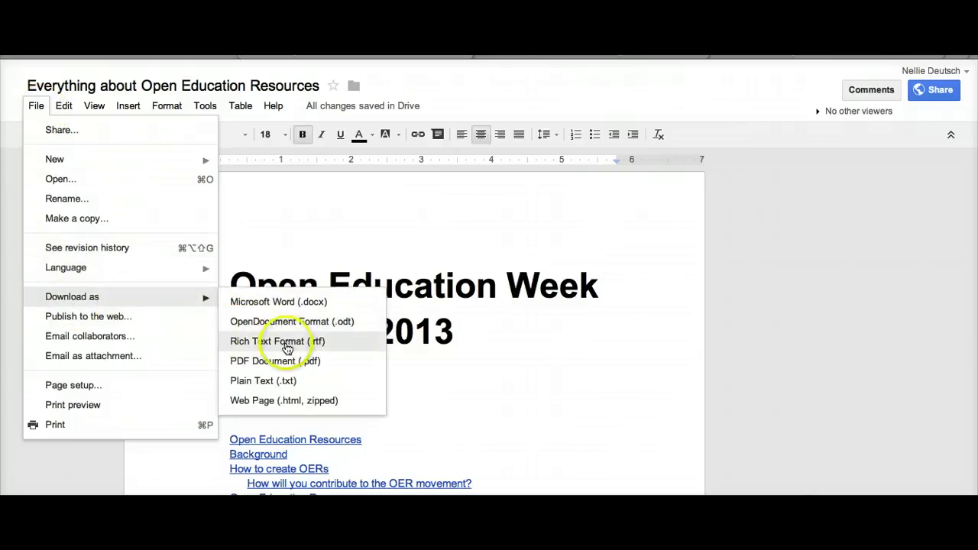
{"action": "mouse_move", "coordinate": [65, 108]}
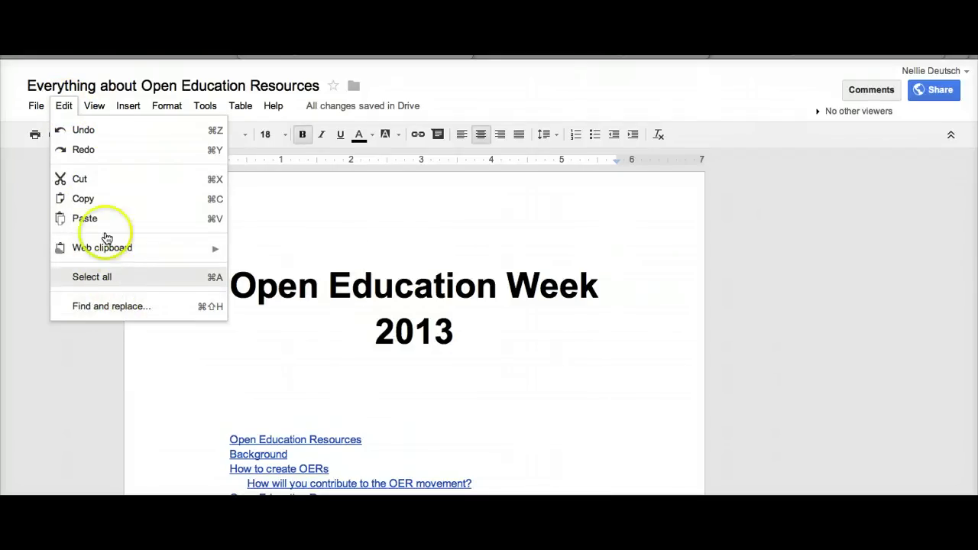
{"action": "mouse_move", "coordinate": [98, 115]}
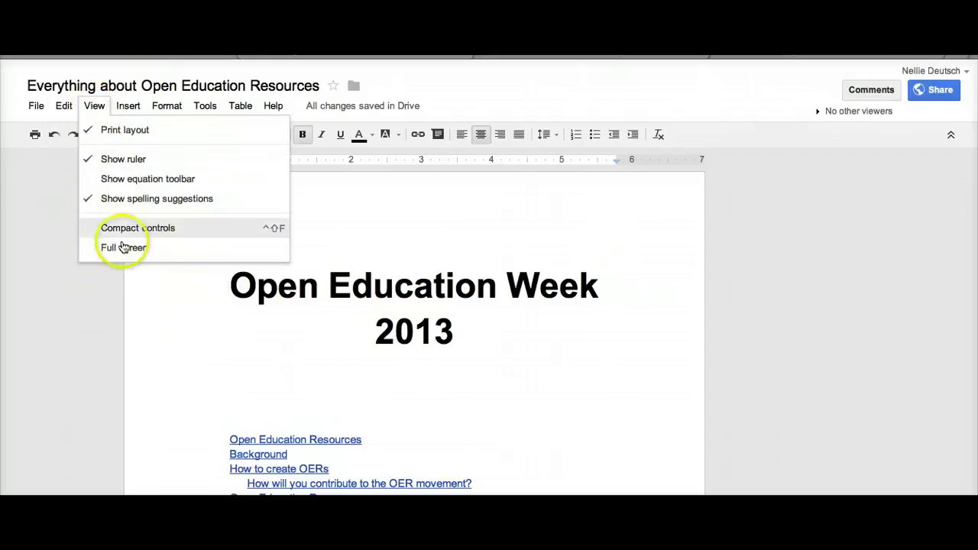
{"action": "mouse_move", "coordinate": [128, 107]}
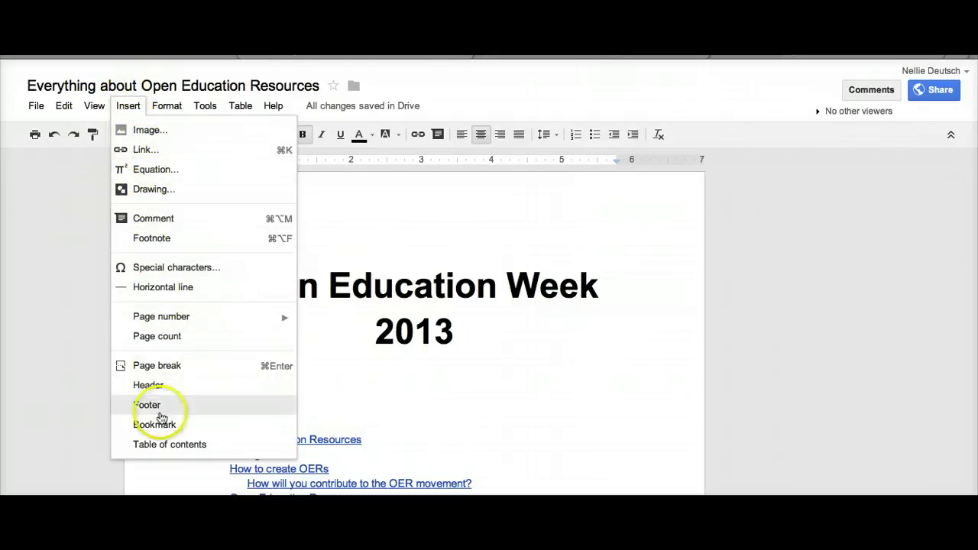
{"action": "mouse_move", "coordinate": [164, 109]}
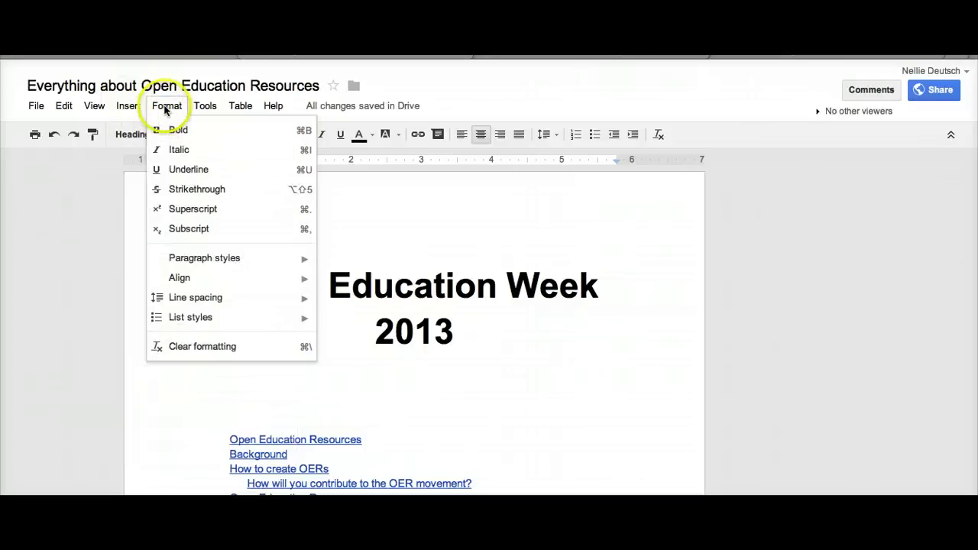
{"action": "mouse_move", "coordinate": [204, 107]}
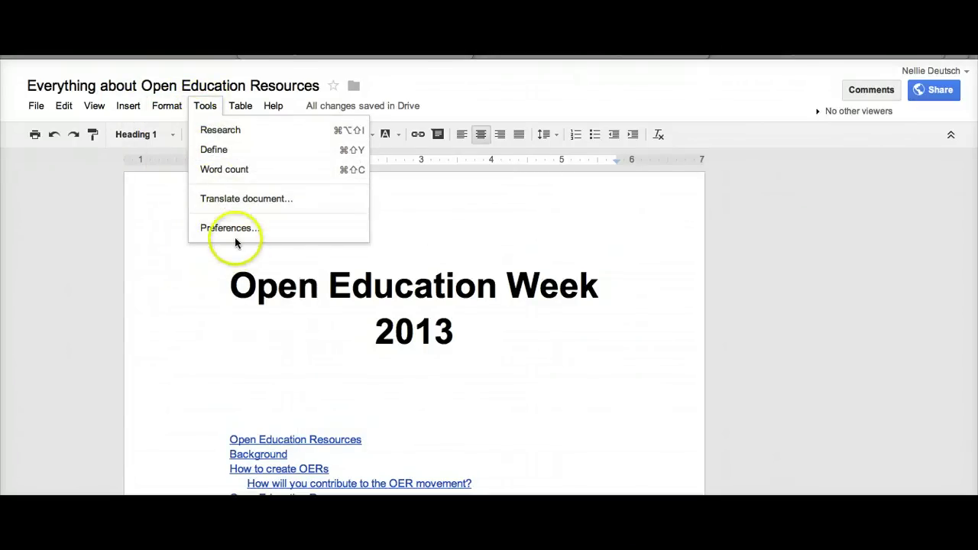
{"action": "mouse_move", "coordinate": [239, 108]}
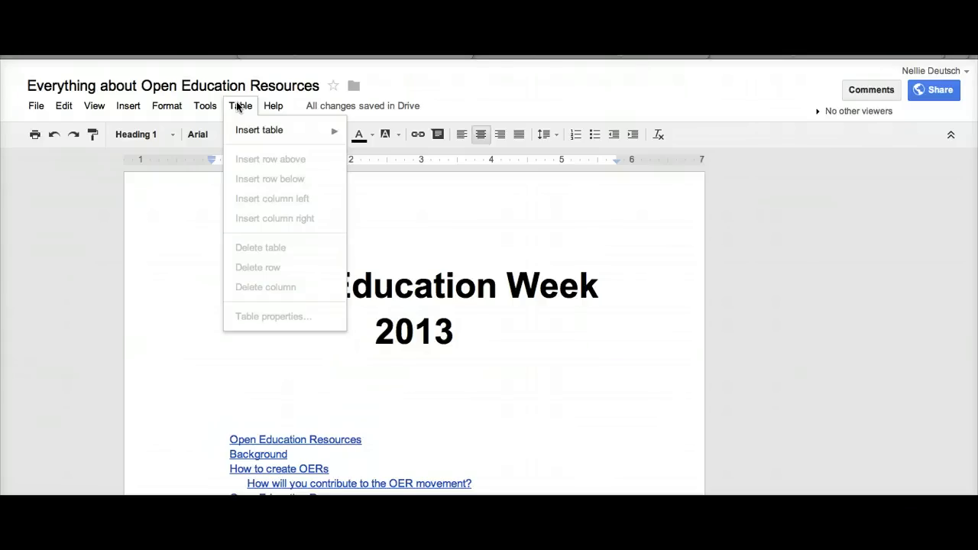
{"action": "mouse_move", "coordinate": [246, 133]}
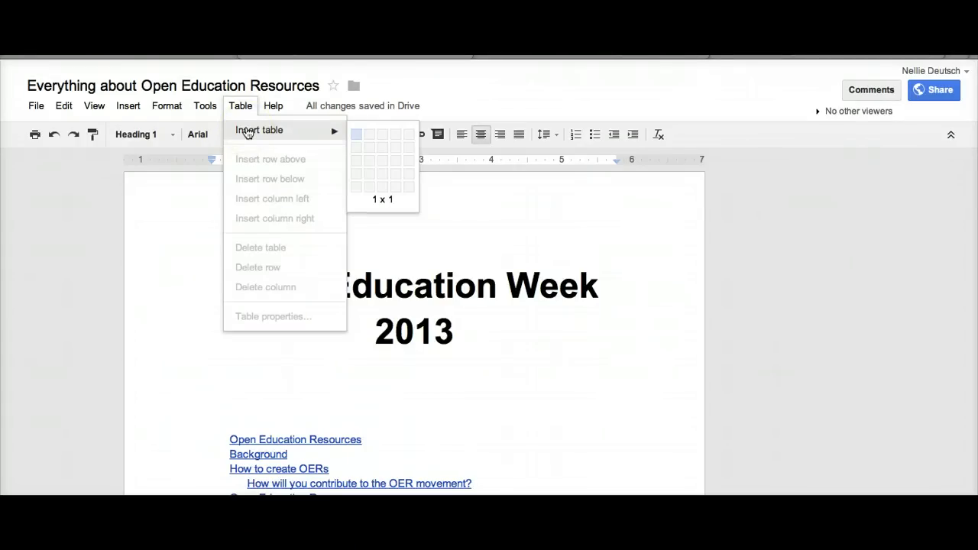
{"action": "mouse_move", "coordinate": [273, 104]}
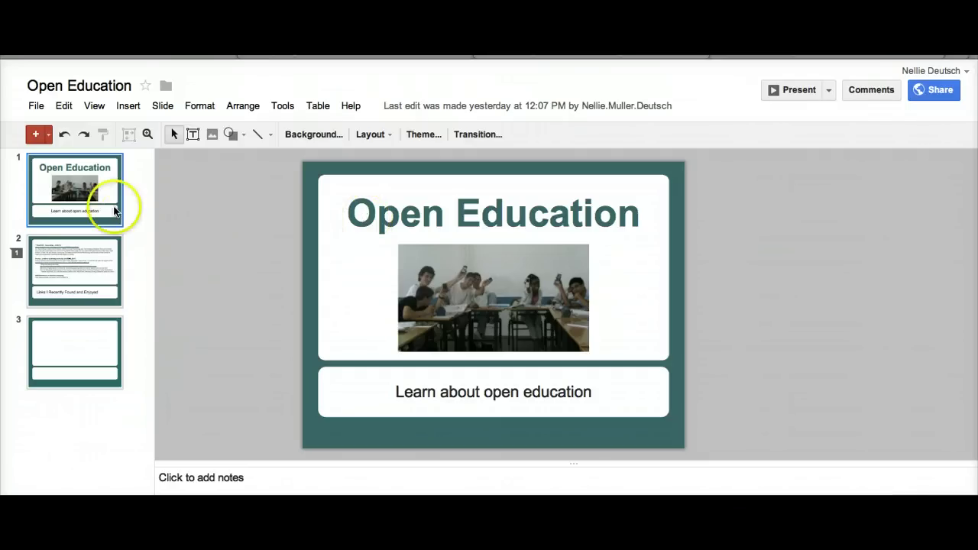
View slide 2 with its links and comment, then the blank slide 3, and look over the Insert menu
{"action": "left_click", "coordinate": [98, 264]}
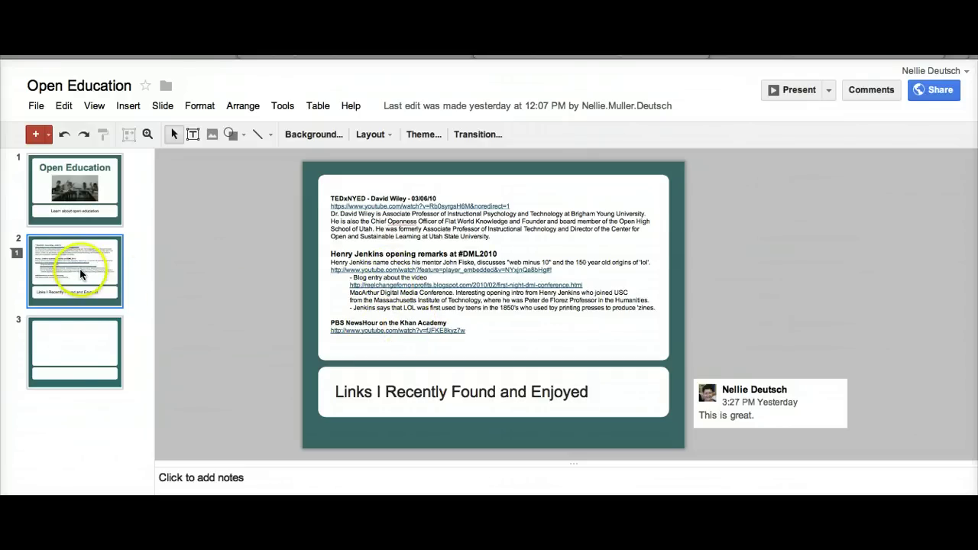
{"action": "left_click", "coordinate": [74, 358]}
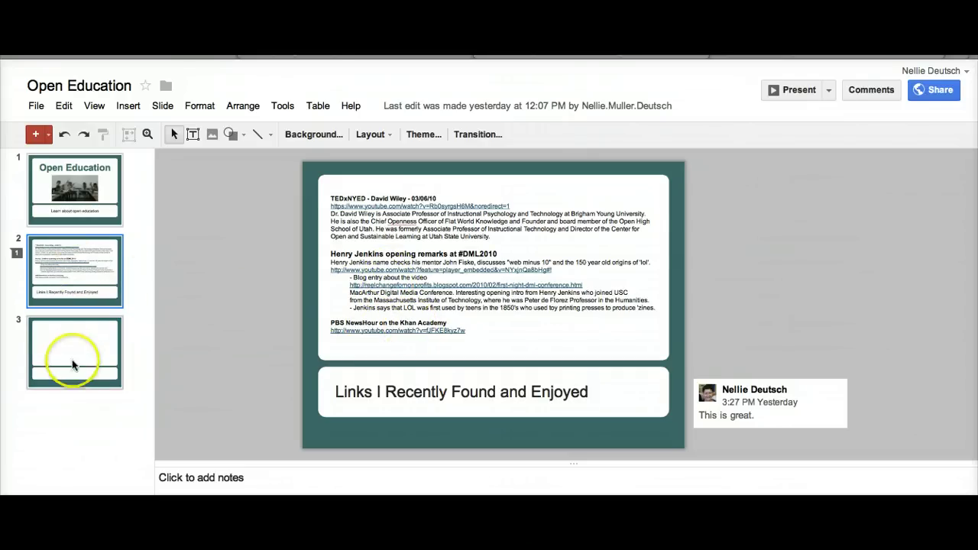
{"action": "left_click", "coordinate": [119, 106]}
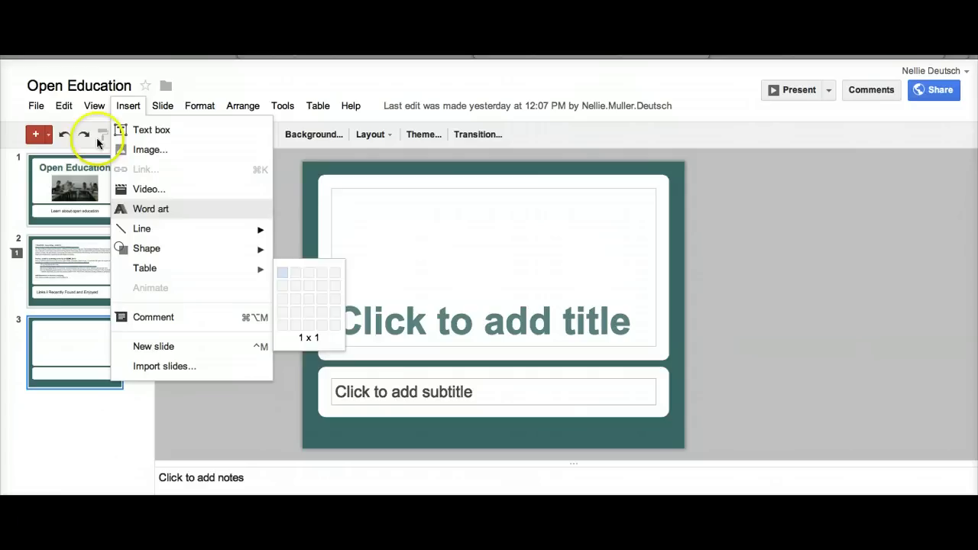
{"action": "left_click", "coordinate": [888, 273]}
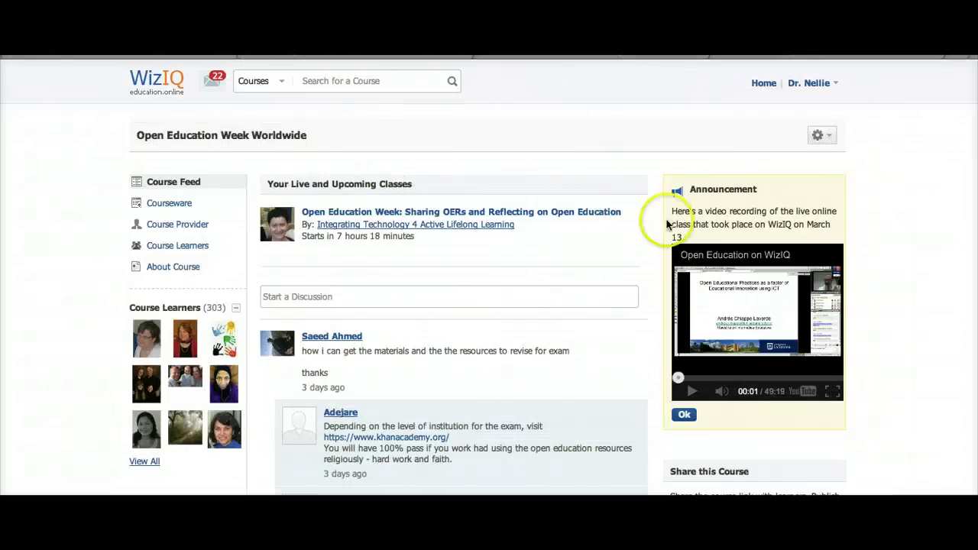
Scroll the course feed and open an empty post in the Start a Discussion box
{"action": "scroll", "coordinate": [501, 267], "scroll_direction": "down", "scroll_amount": 1}
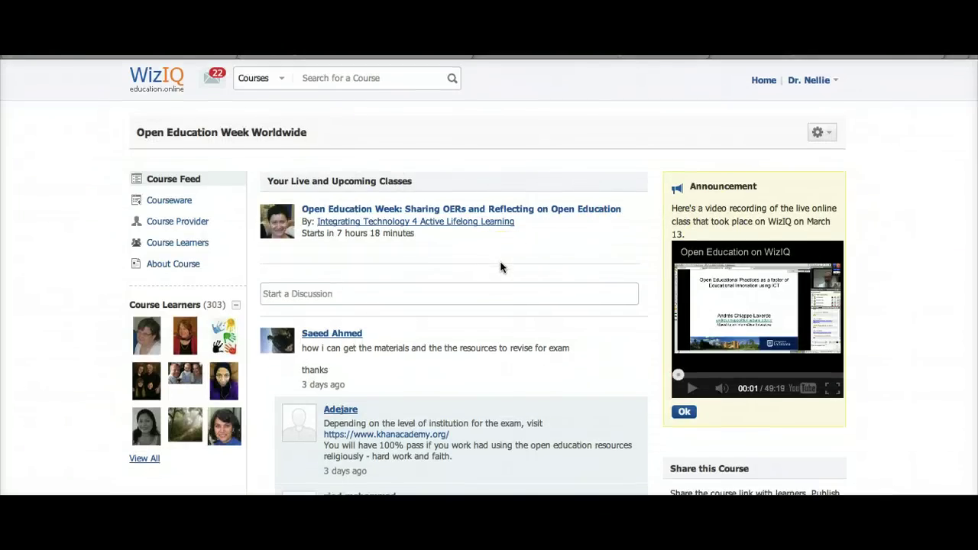
{"action": "scroll", "coordinate": [501, 267], "scroll_direction": "down", "scroll_amount": 2}
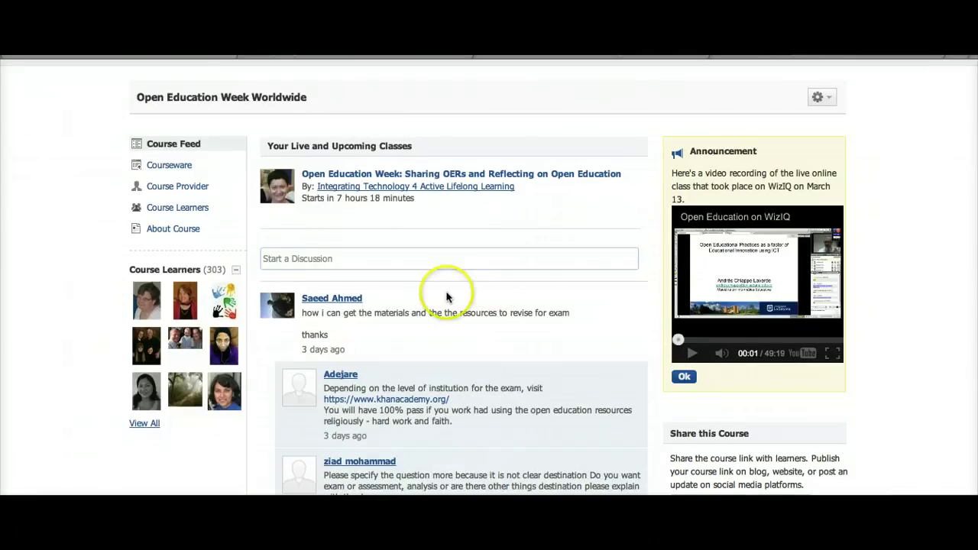
{"action": "scroll", "coordinate": [447, 298], "scroll_direction": "down", "scroll_amount": 3}
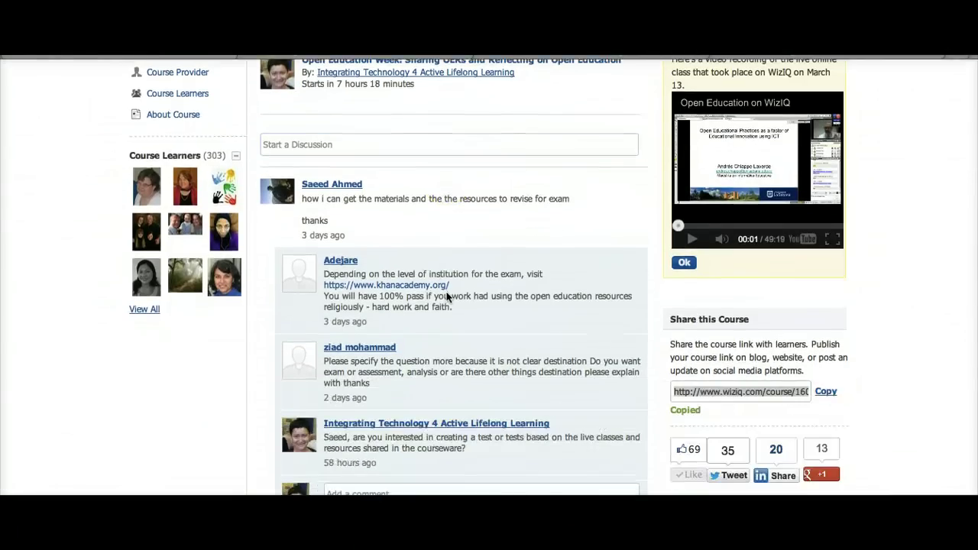
{"action": "scroll", "coordinate": [447, 297], "scroll_direction": "up", "scroll_amount": 2}
{"action": "left_click", "coordinate": [283, 206]}
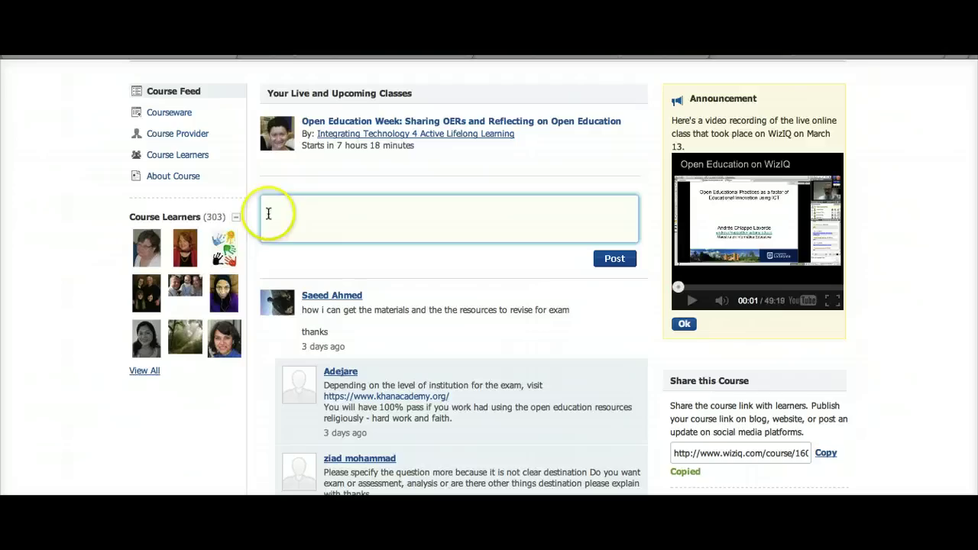
{"action": "left_click", "coordinate": [312, 221]}
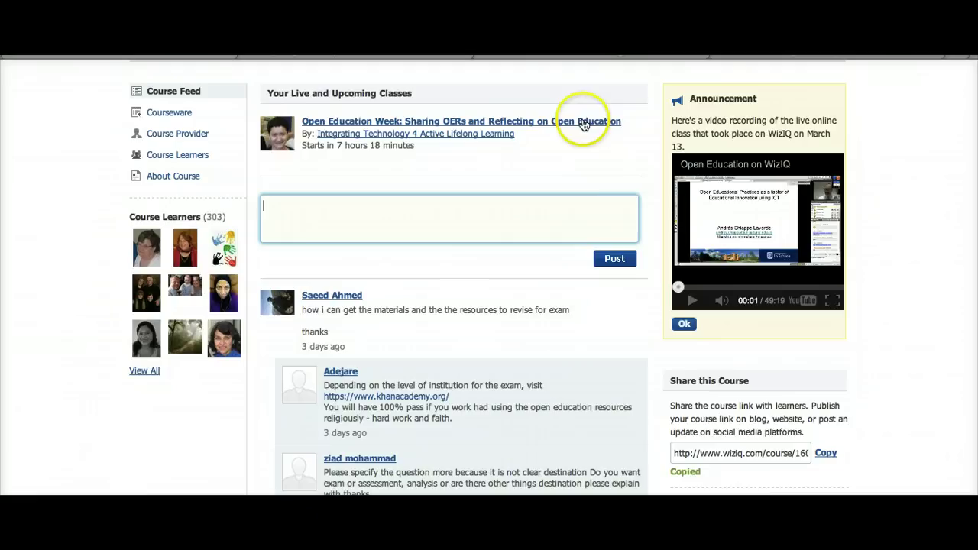
{"action": "scroll", "coordinate": [613, 184], "scroll_direction": "up", "scroll_amount": 1}
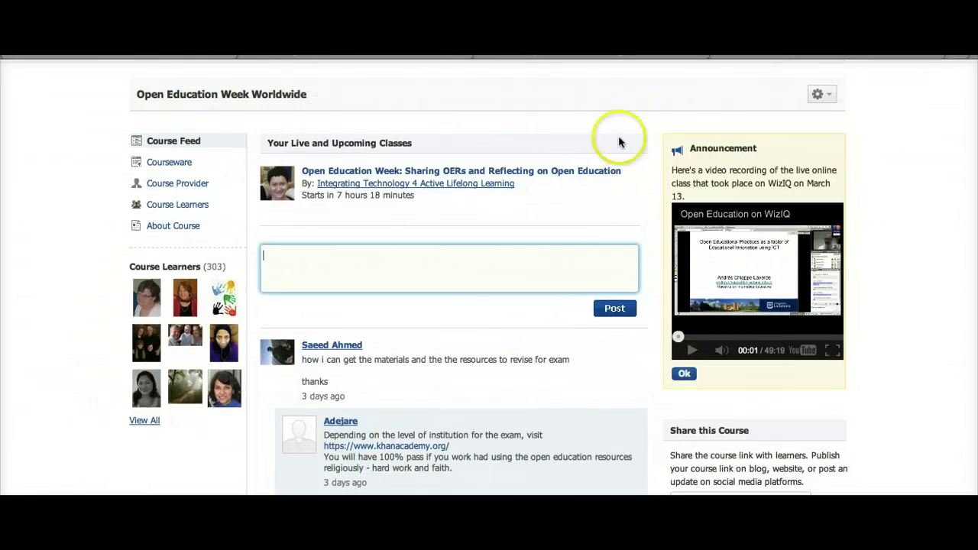